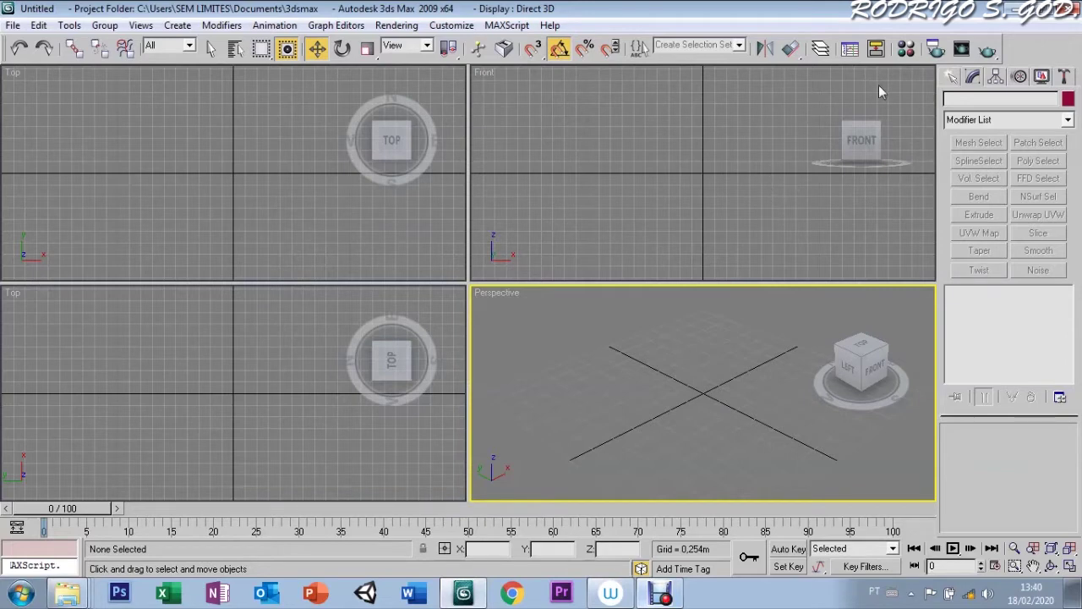
# Create Sphere01 with a 0.39 m radius on the left of the Perspective view
pyautogui.click(953, 79)
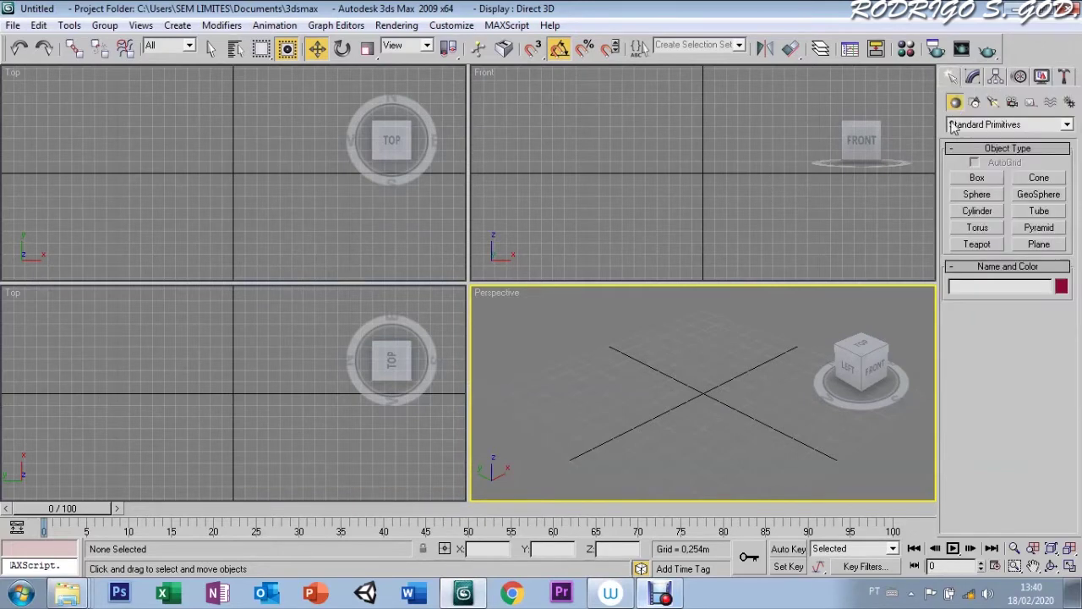
pyautogui.click(977, 195)
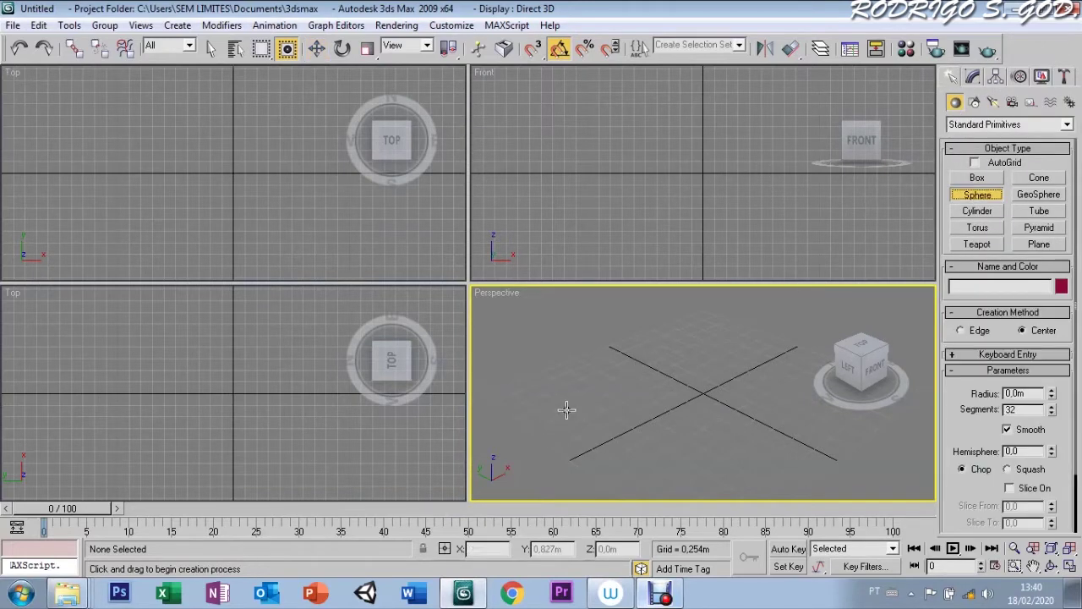
pyautogui.moveTo(570, 412)
pyautogui.mouseDown()
pyautogui.moveTo(585, 427)
pyautogui.moveTo(600, 413)
pyautogui.mouseUp()
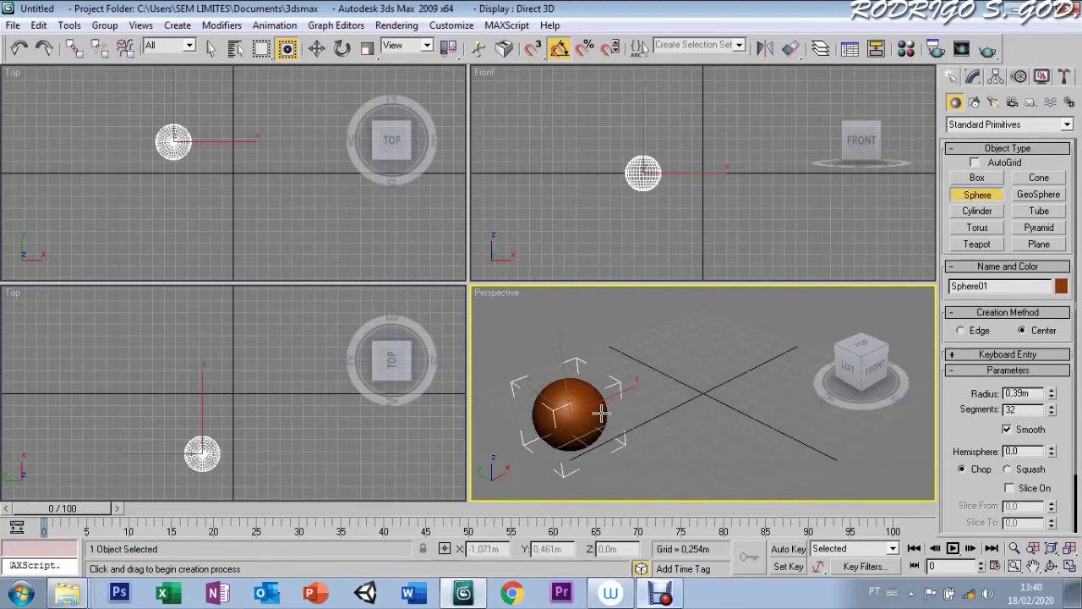
pyautogui.press('w')
pyautogui.click(973, 77)
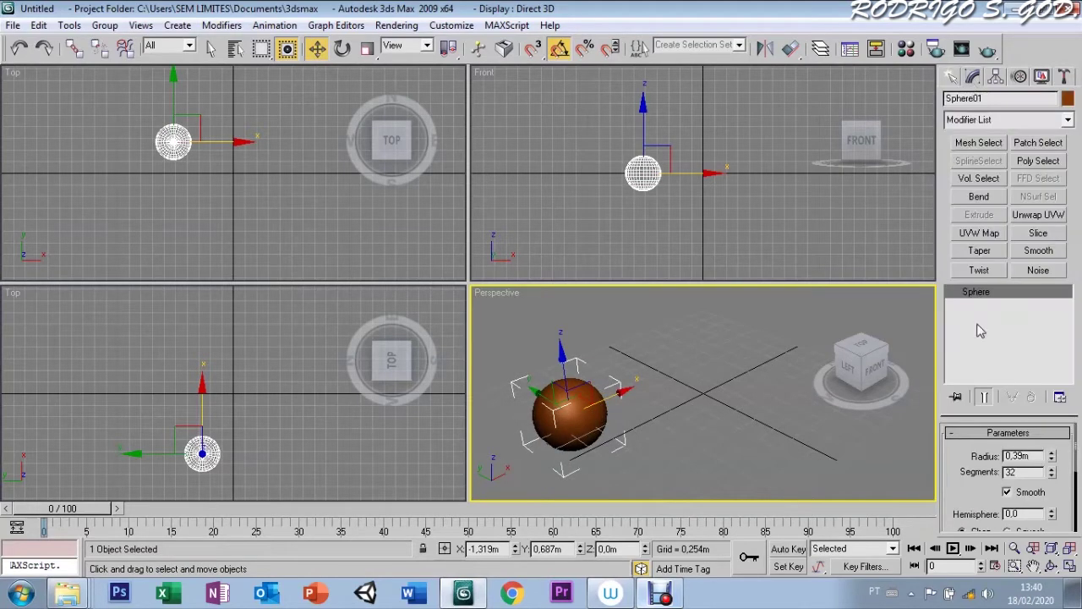
pyautogui.click(951, 77)
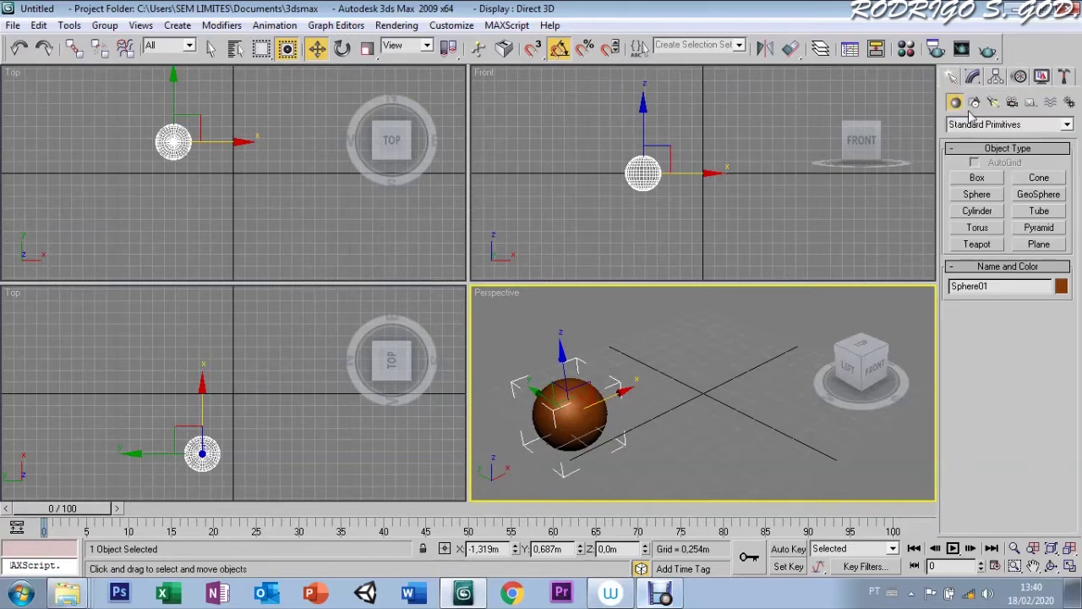
# Draw a six-point star with radii 0.783 m and 0.411 m near the scene centre
pyautogui.click(975, 102)
pyautogui.click(1040, 240)
pyautogui.moveTo(709, 382); pyautogui.dragTo(744, 397)
pyautogui.click(735, 401)
pyautogui.click(748, 398)
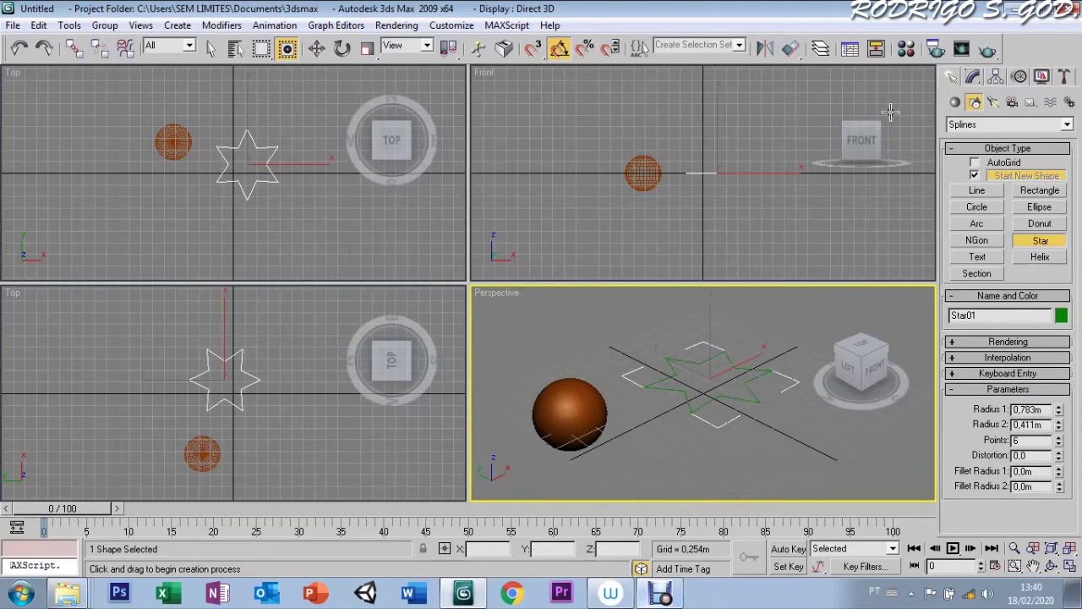
# Apply an Extrude modifier with Amount 0.3 m to the star
pyautogui.click(973, 78)
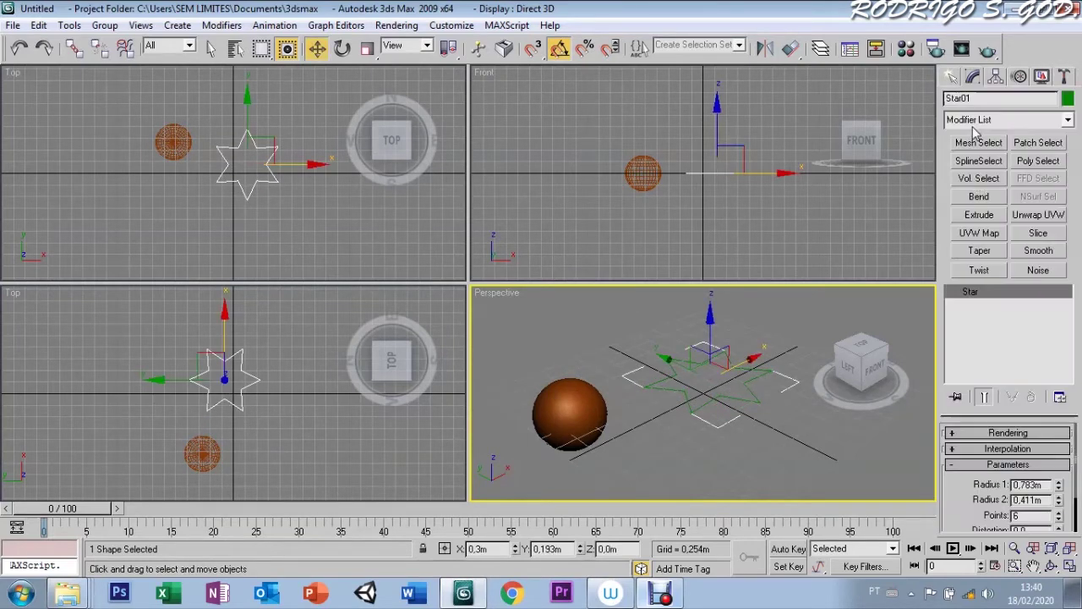
pyautogui.click(980, 217)
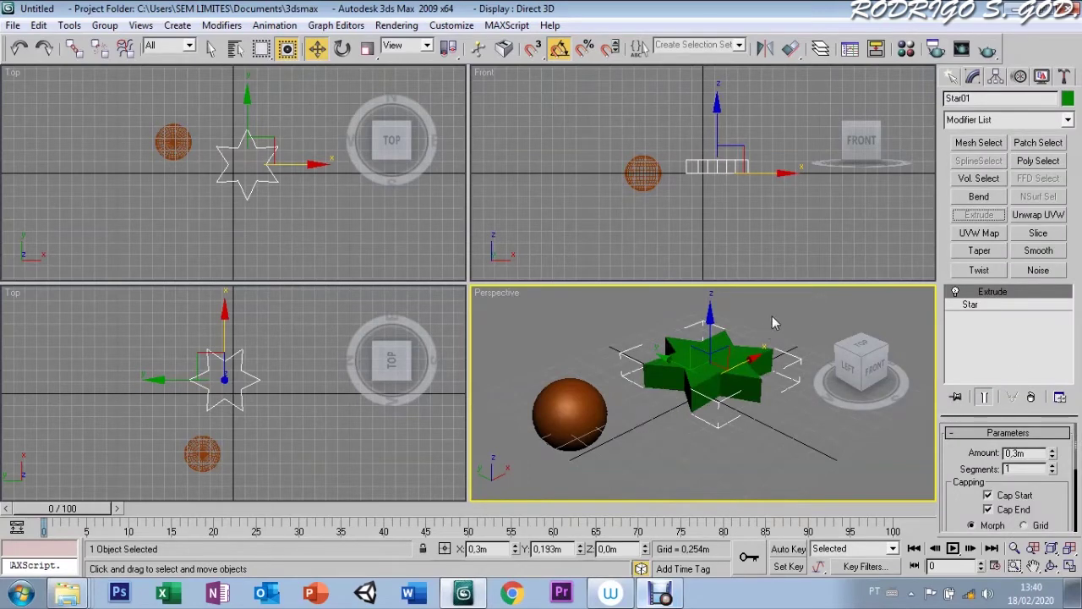
pyautogui.click(952, 77)
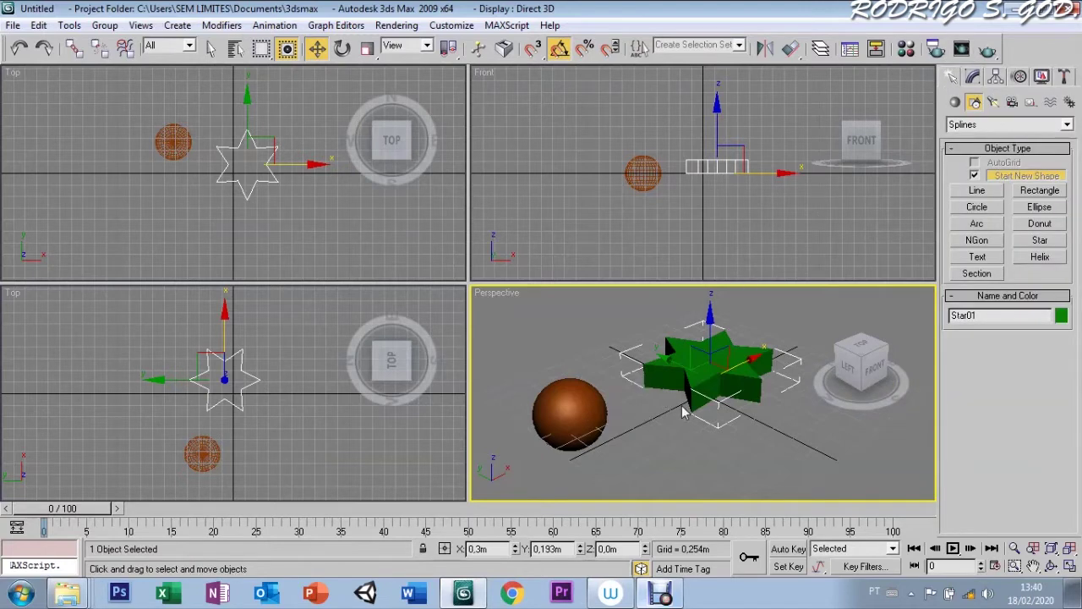
pyautogui.click(954, 102)
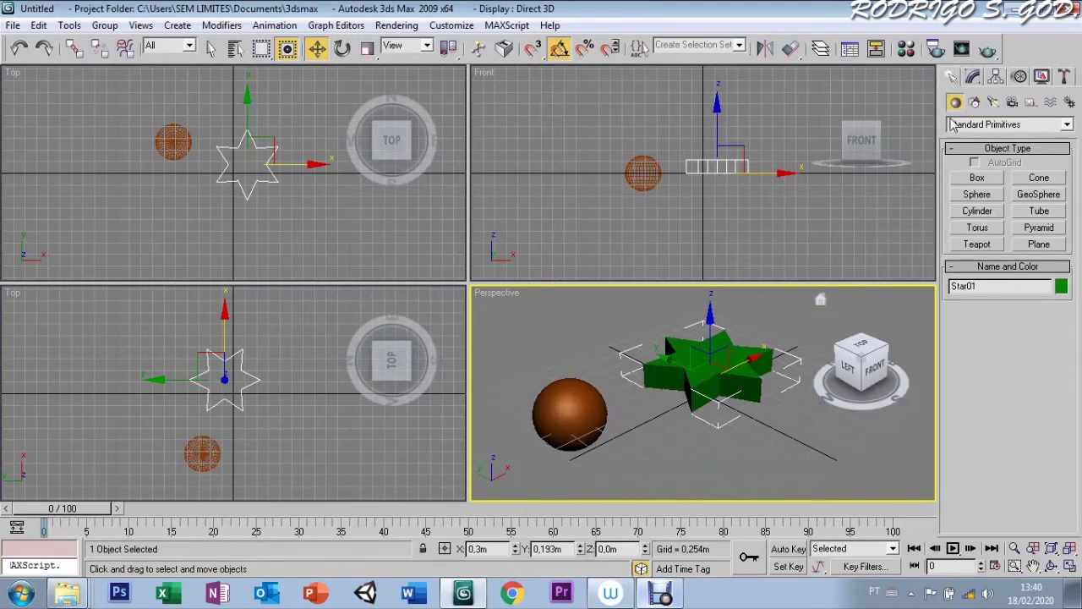
# Create Cone01 in front of the star: radius 0.131 m tapering to 0, height 1.036 m
pyautogui.click(1037, 178)
pyautogui.moveTo(725, 475); pyautogui.dragTo(729, 478)
pyautogui.click(735, 369)
pyautogui.click(735, 379)
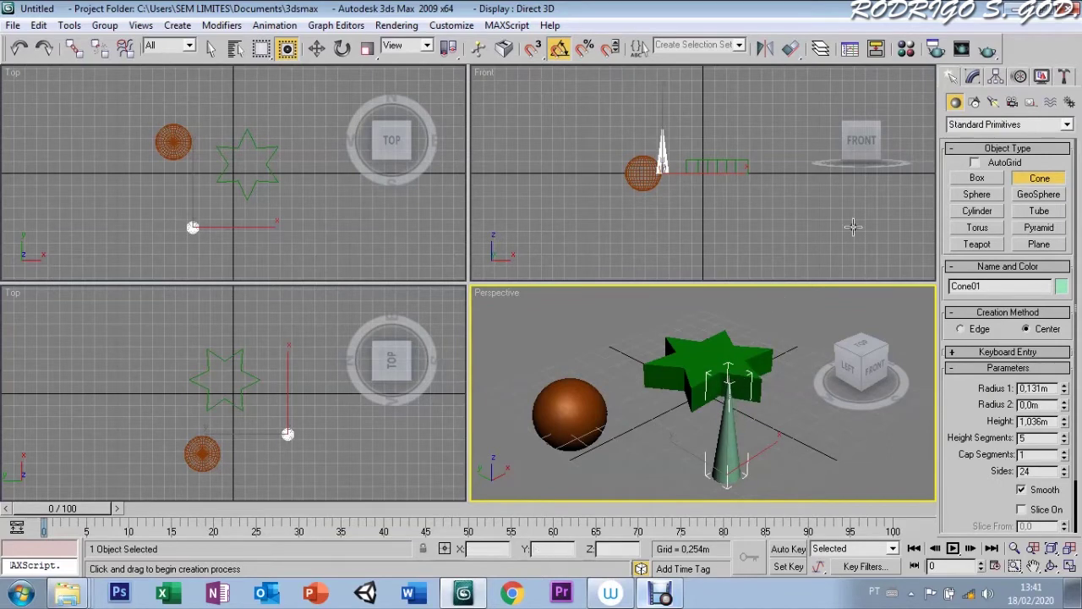
pyautogui.click(974, 77)
pyautogui.press('w')
pyautogui.click(953, 77)
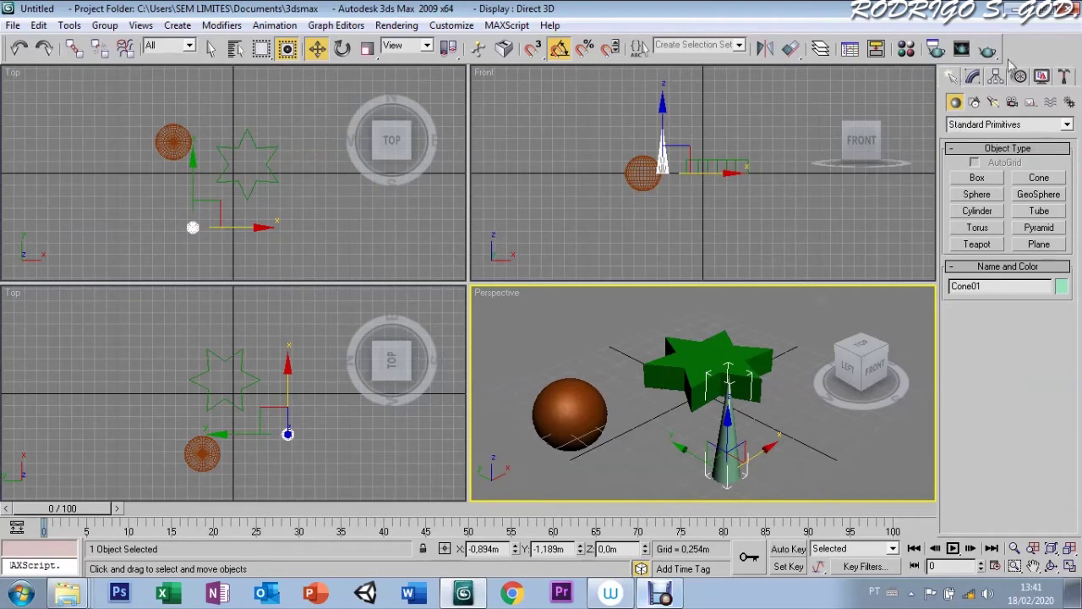
pyautogui.click(955, 124)
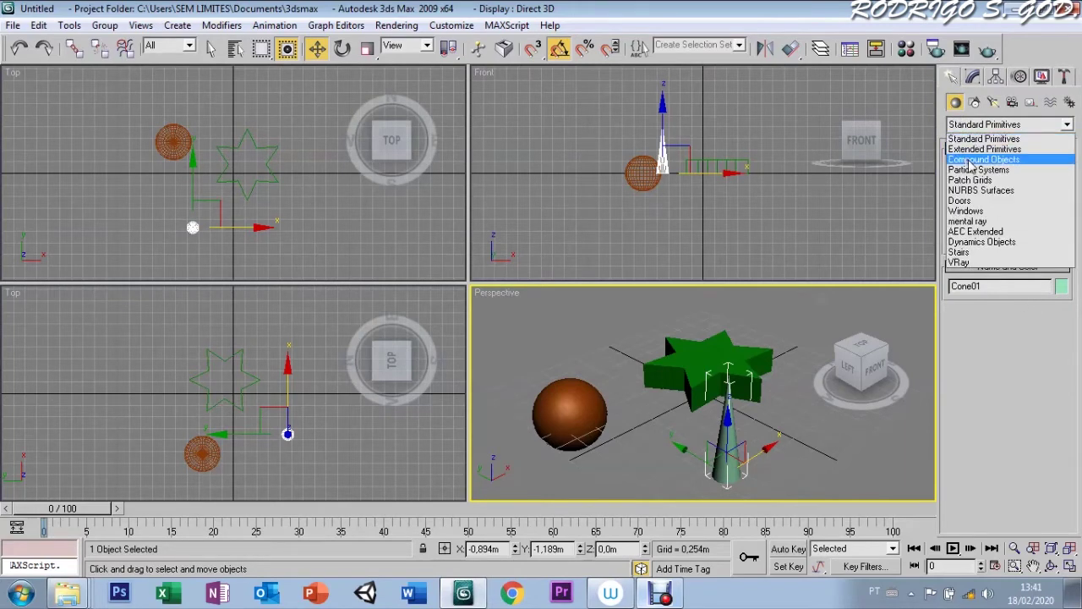
# Make the cone a Scatter compound object with the star as its distribution object
pyautogui.click(973, 161)
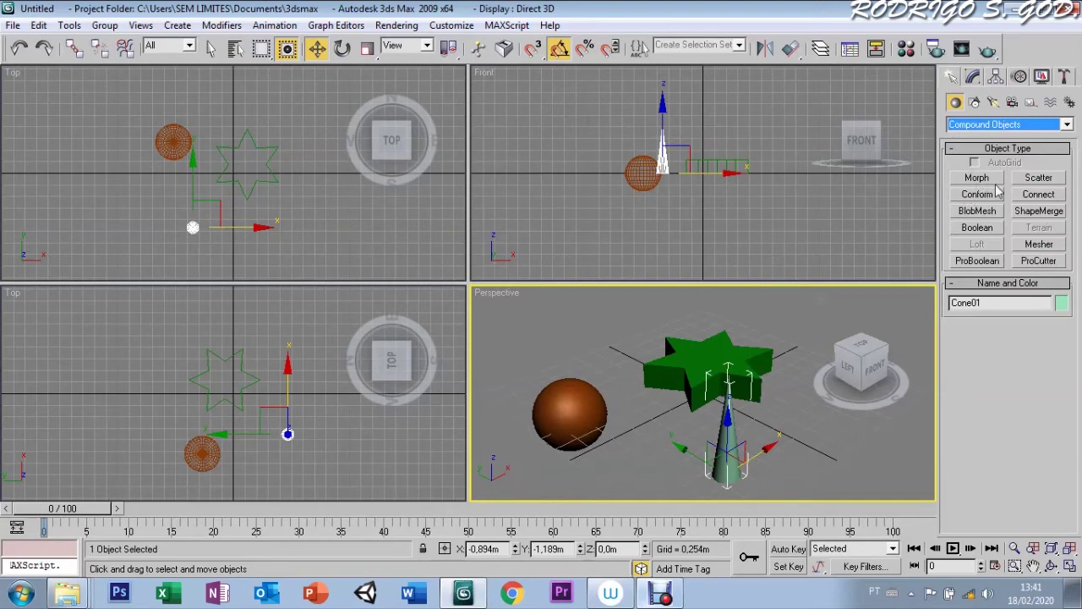
pyautogui.click(1031, 179)
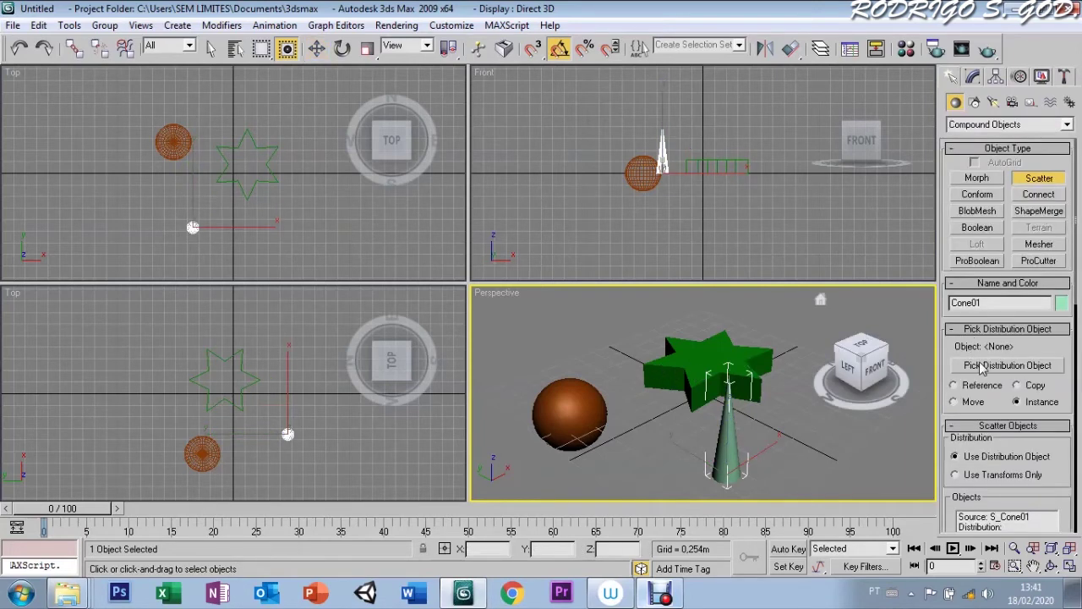
pyautogui.click(985, 371)
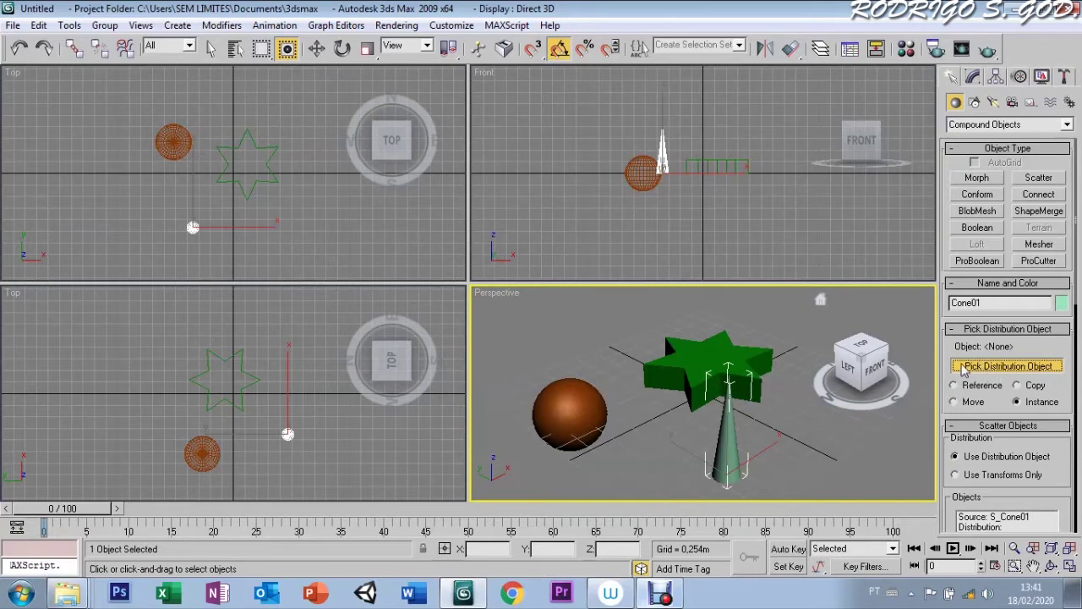
pyautogui.click(683, 372)
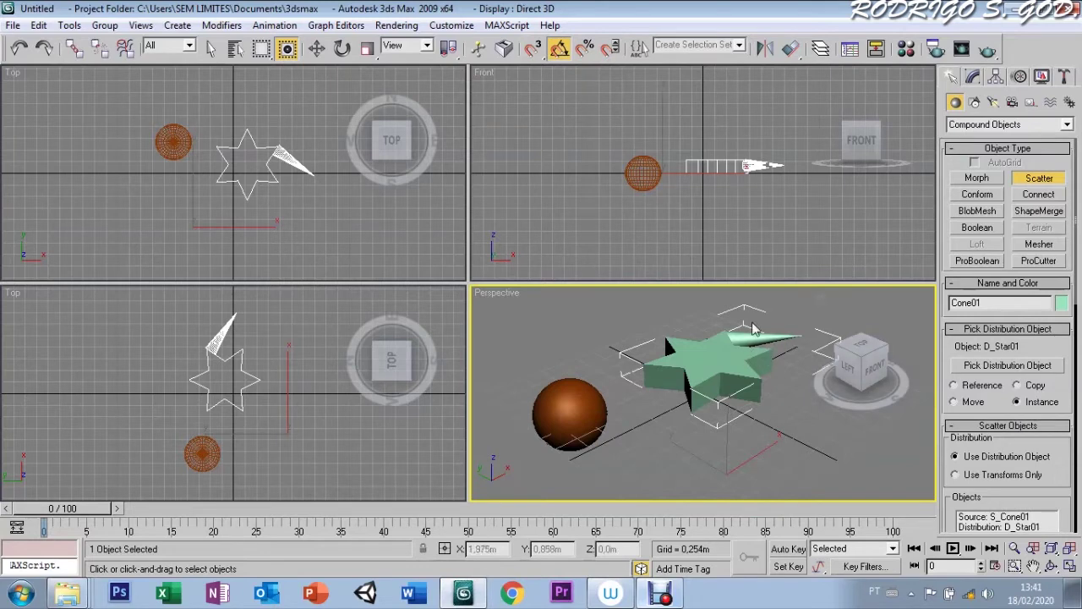
# Turn off Perpendicular so the scattered cone stands upright
pyautogui.moveTo(1051, 484); pyautogui.dragTo(1055, 446)
pyautogui.scroll(-3, 1056, 446)
pyautogui.scroll(-2, 1014, 415)
pyautogui.scroll(-3, 960, 369)
pyautogui.scroll(-2, 960, 370)
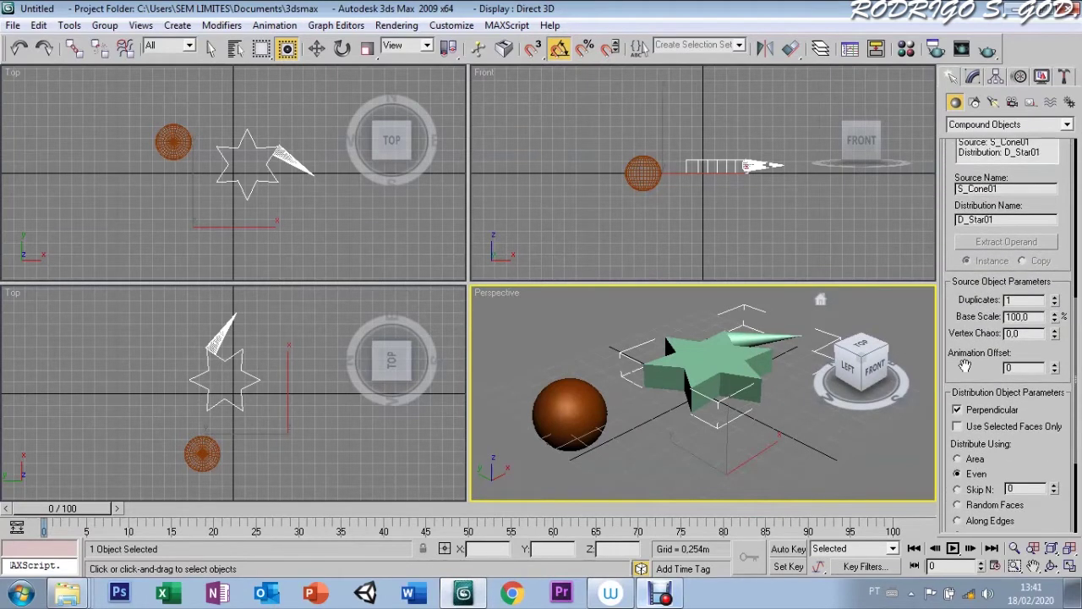
pyautogui.click(958, 410)
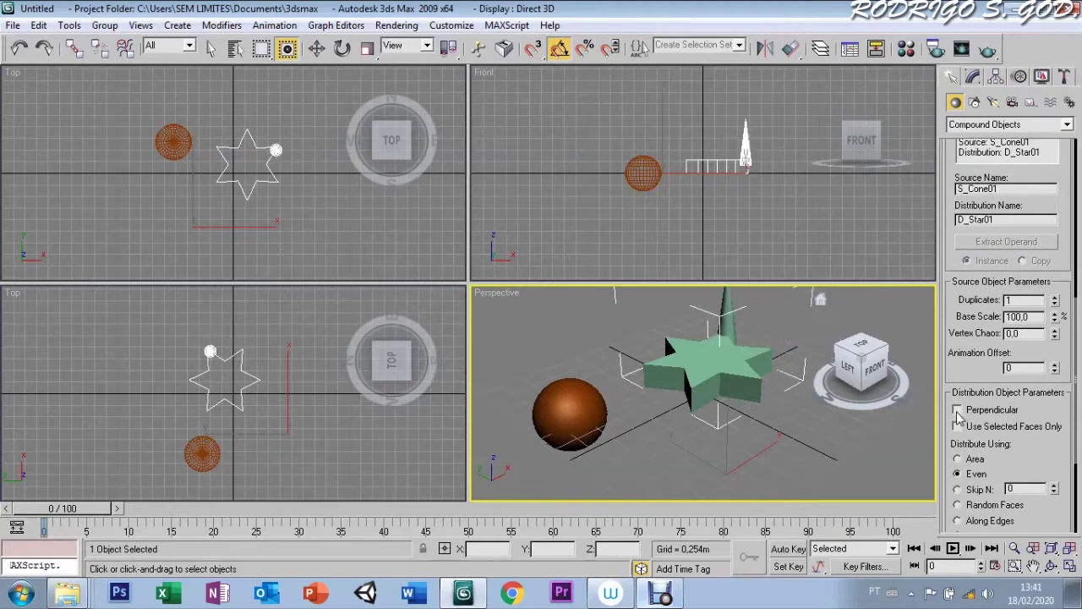
# Pan the Perspective view to centre the star
pyautogui.click(1034, 566)
pyautogui.moveTo(793, 421); pyautogui.dragTo(729, 469)
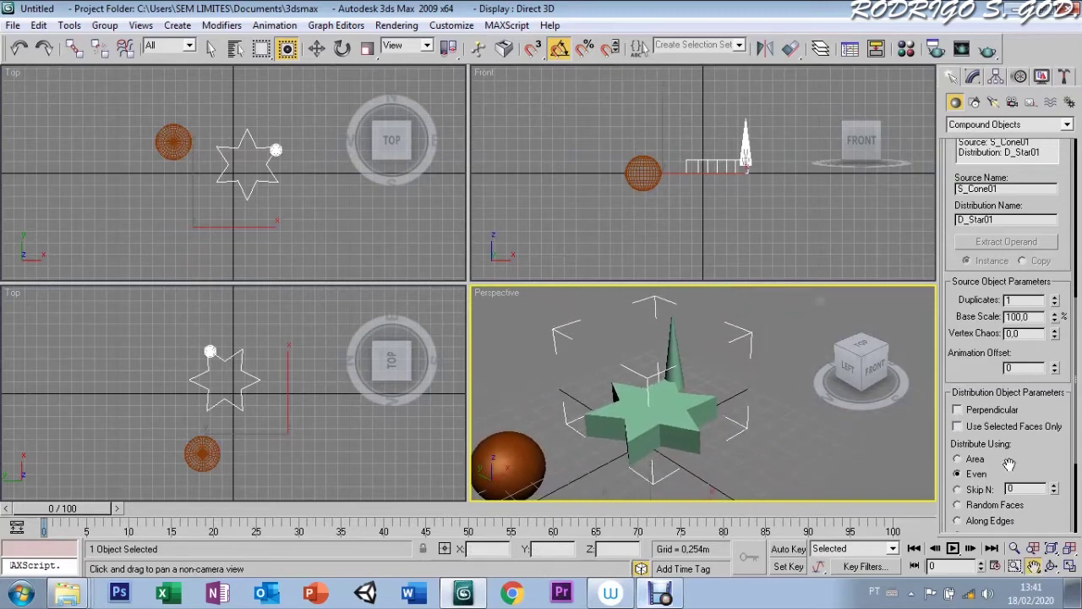
pyautogui.moveTo(1007, 459); pyautogui.dragTo(1006, 394)
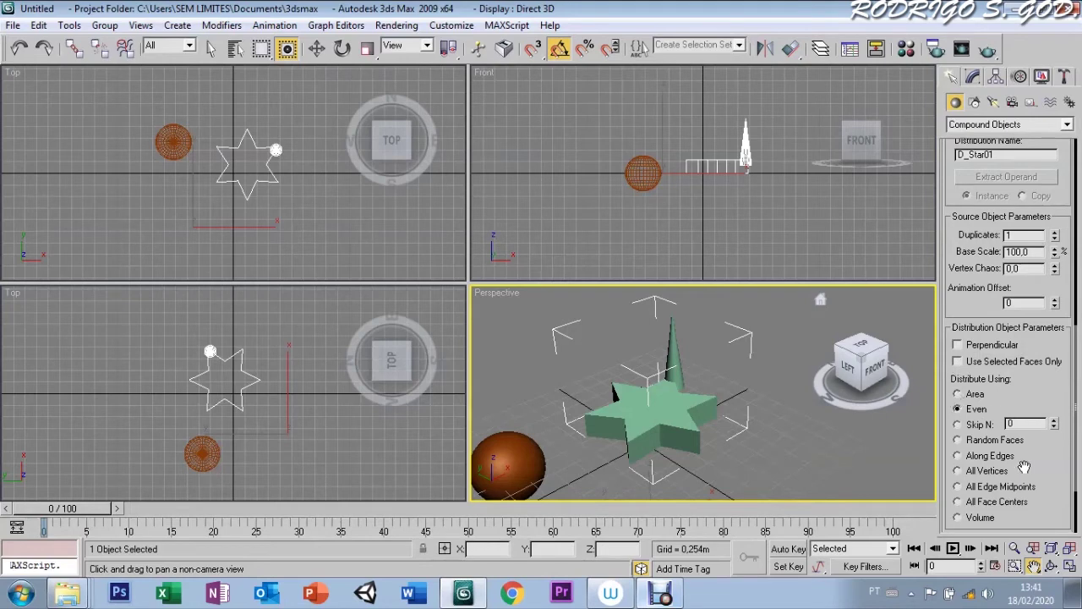
pyautogui.moveTo(1027, 465); pyautogui.dragTo(1033, 438)
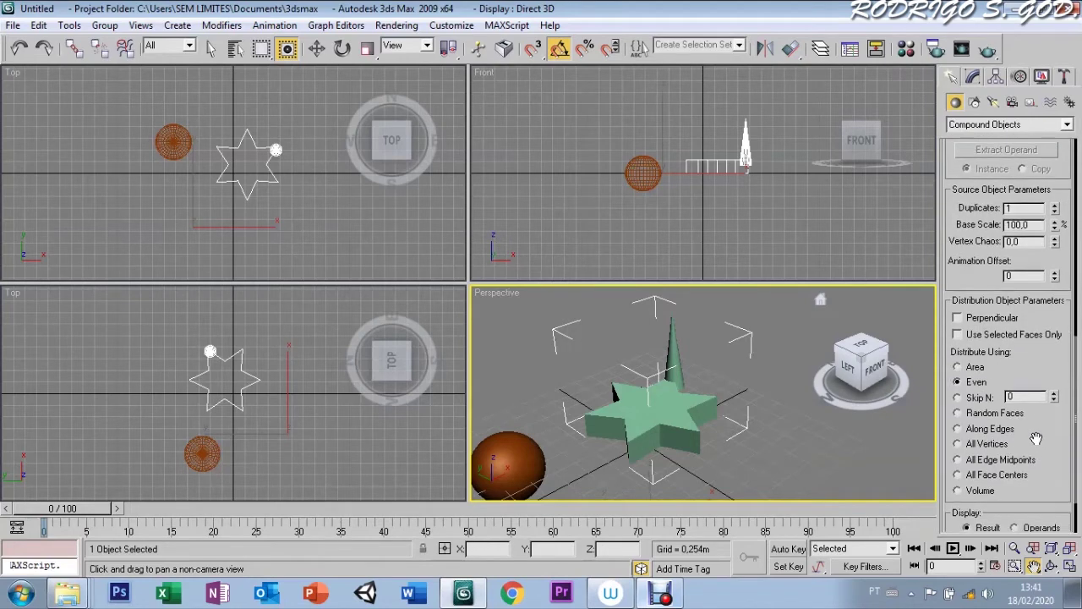
# Preview each Distribute Using option, then choose Area and raise Duplicates to 11
pyautogui.click(958, 429)
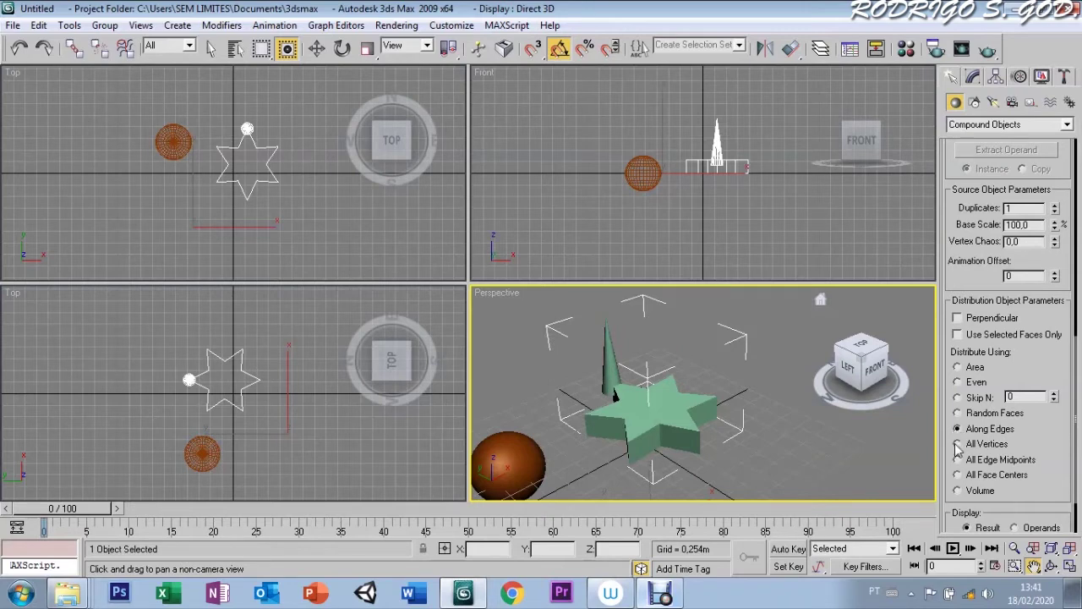
pyautogui.click(958, 444)
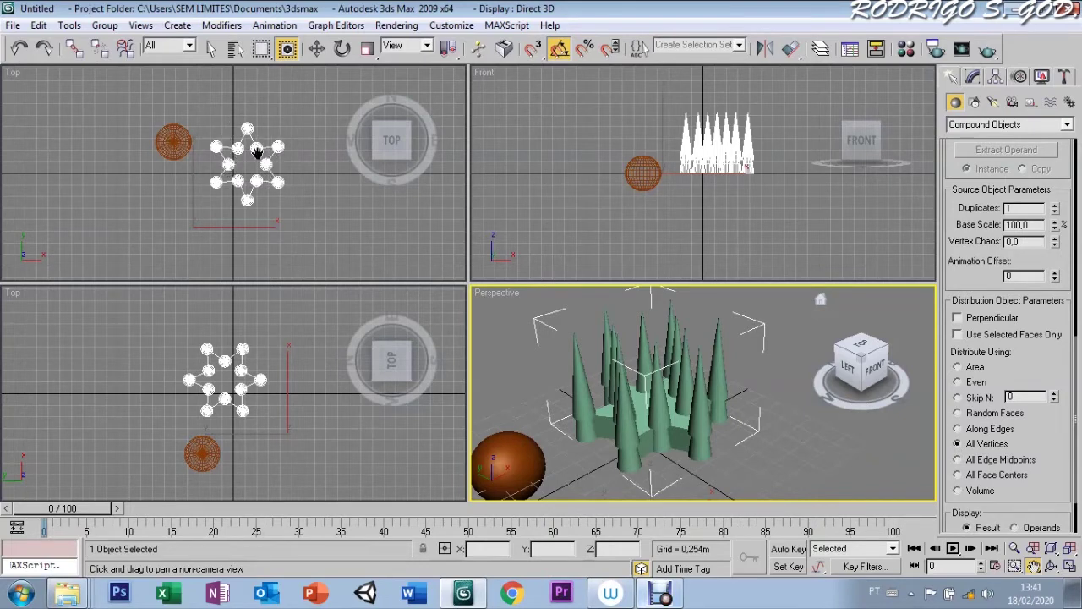
pyautogui.click(958, 460)
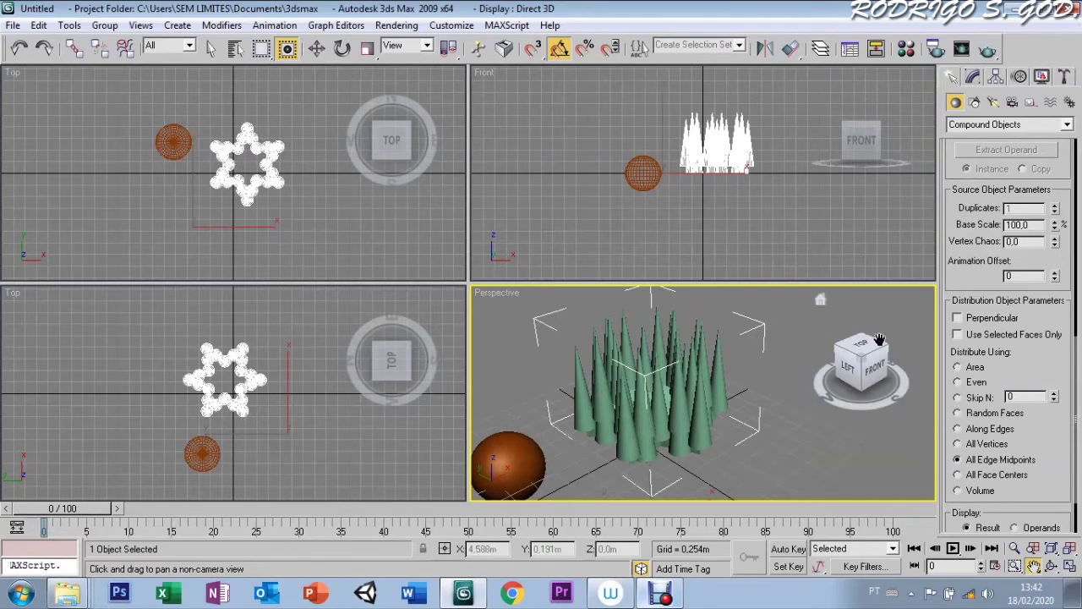
pyautogui.click(958, 476)
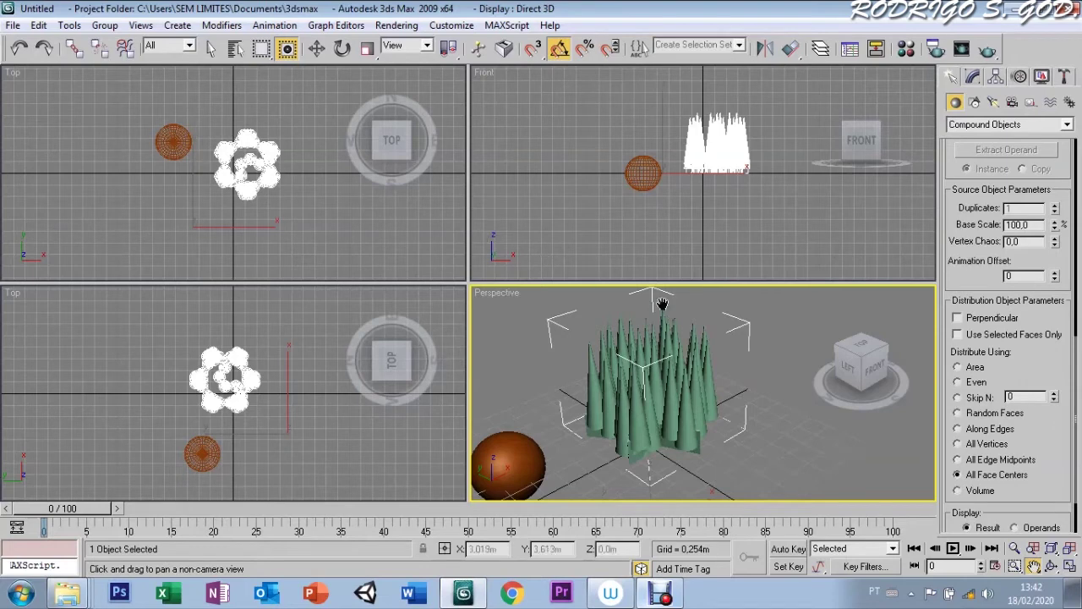
pyautogui.click(958, 367)
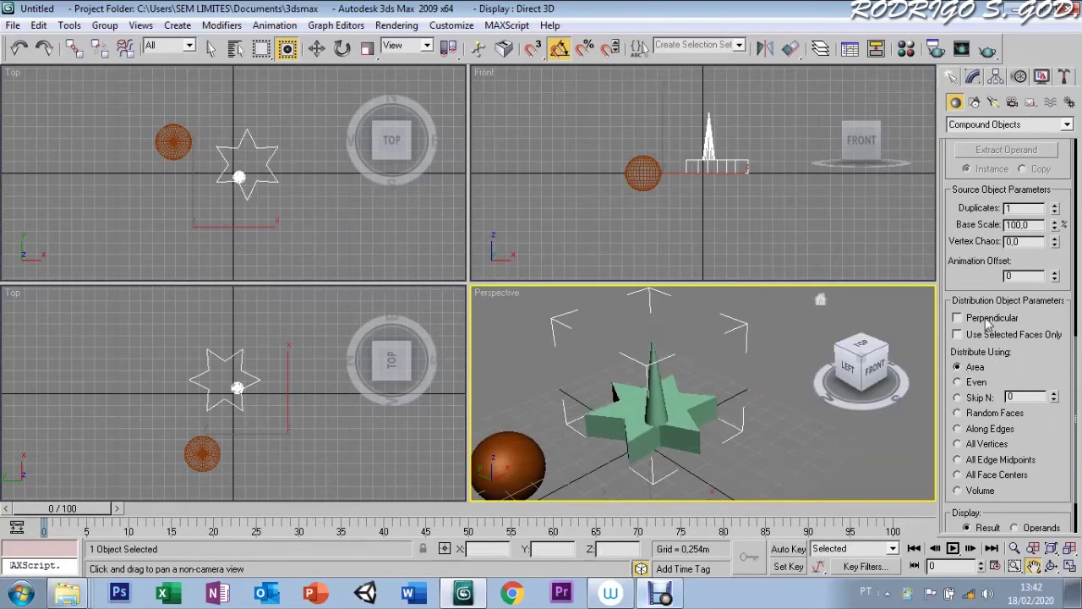
pyautogui.moveTo(1056, 210); pyautogui.dragTo(1056, 196)
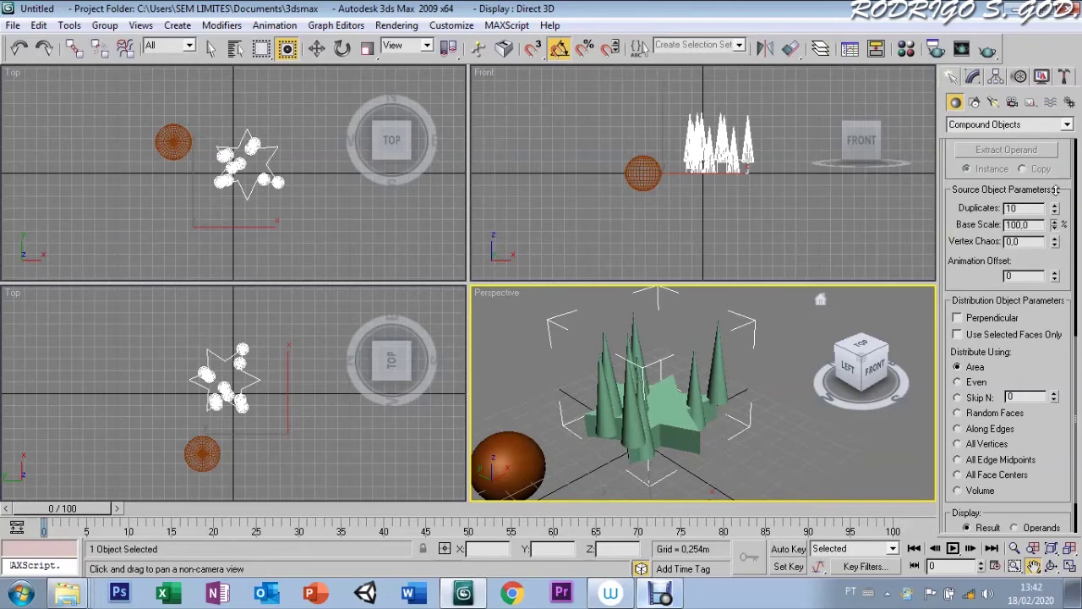
# Set Base Scale to 83.3 and Vertex Chaos to 1.03, then maximize the Perspective viewport
pyautogui.moveTo(1054, 226); pyautogui.dragTo(1054, 304)
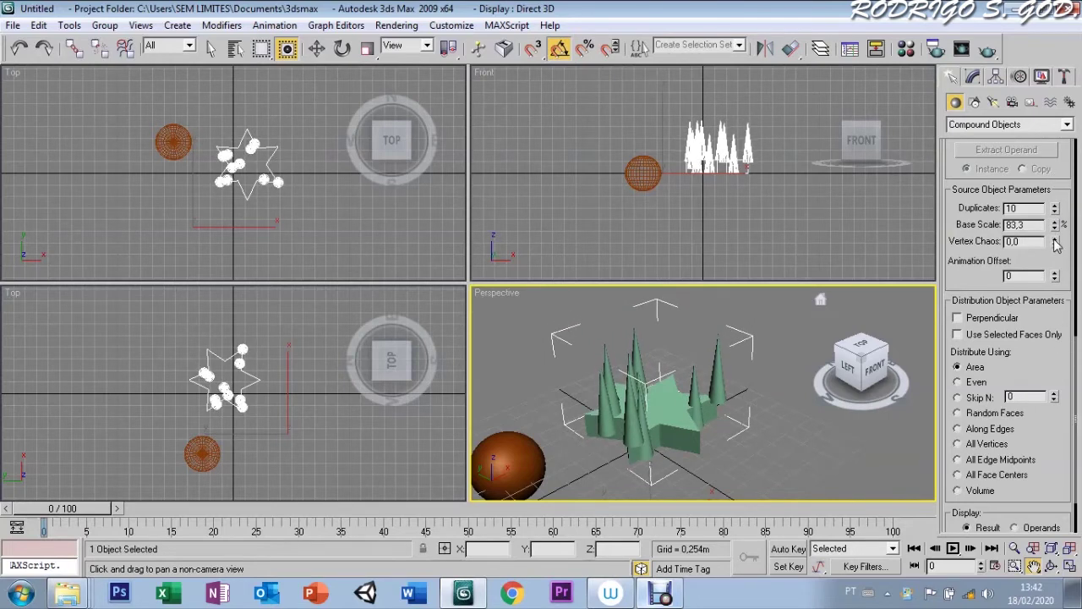
pyautogui.moveTo(1056, 244); pyautogui.dragTo(1056, 158)
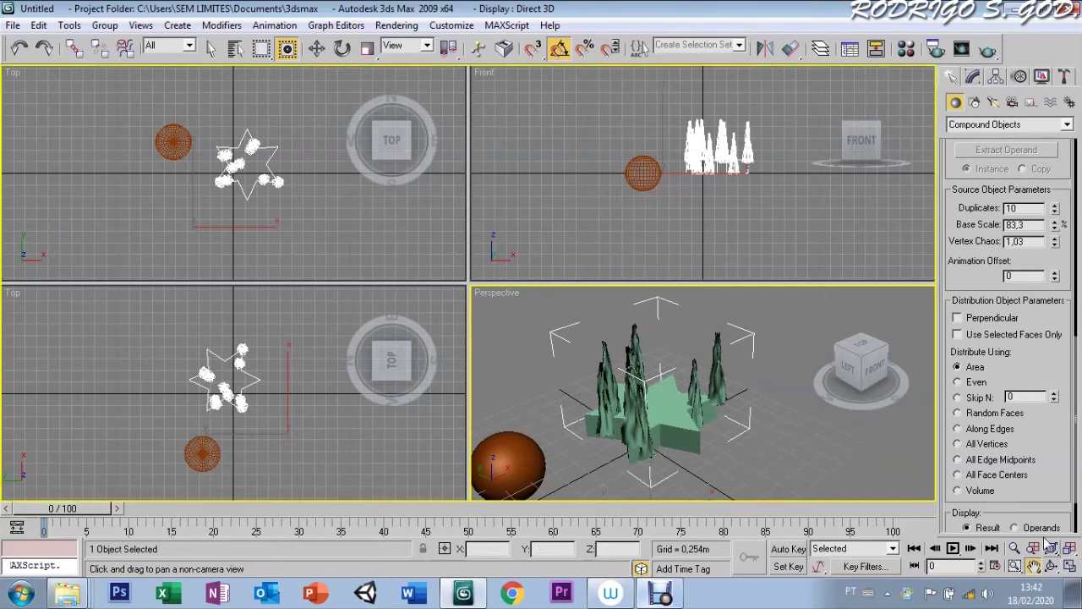
pyautogui.hotkey('alt', 'w')
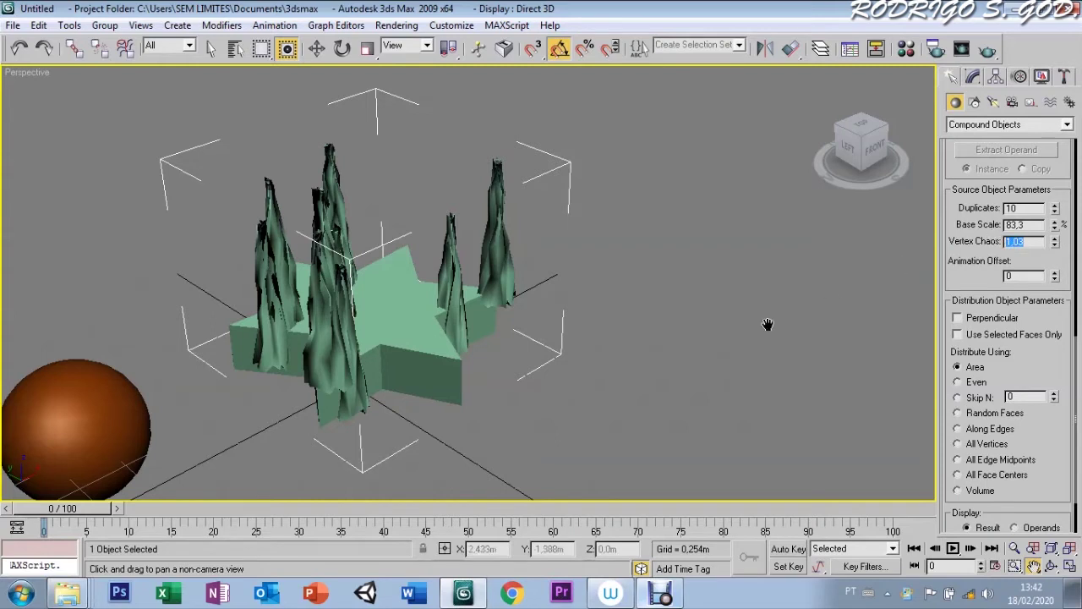
# Confirm Vertex Chaos 1.03 and draw a second pointed cone, Cone02, beside the star
pyautogui.press('Return')
pyautogui.scroll(-3, 789, 274)
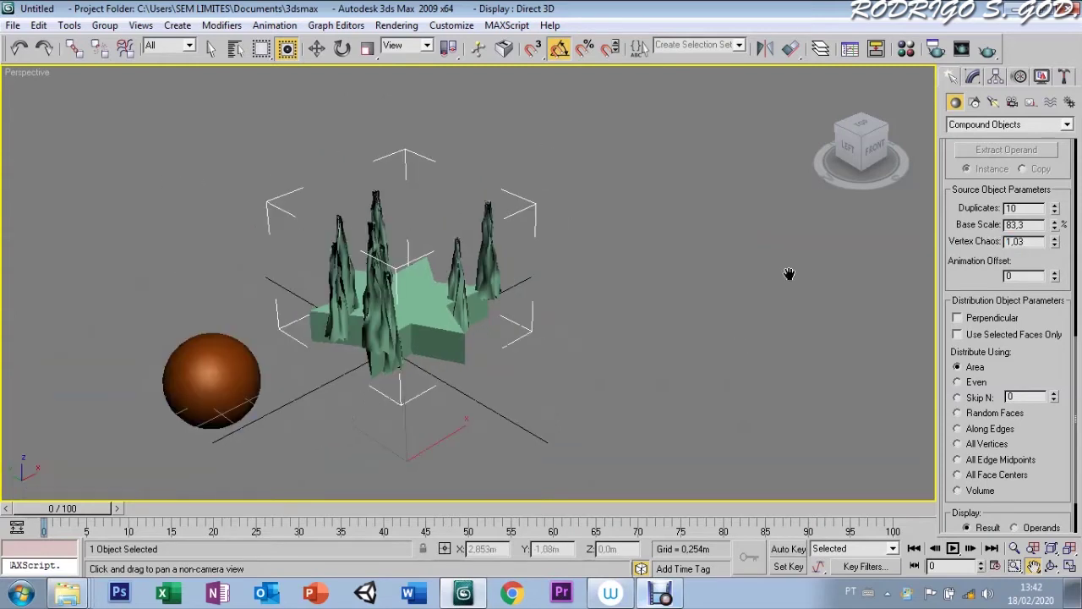
pyautogui.press('w')
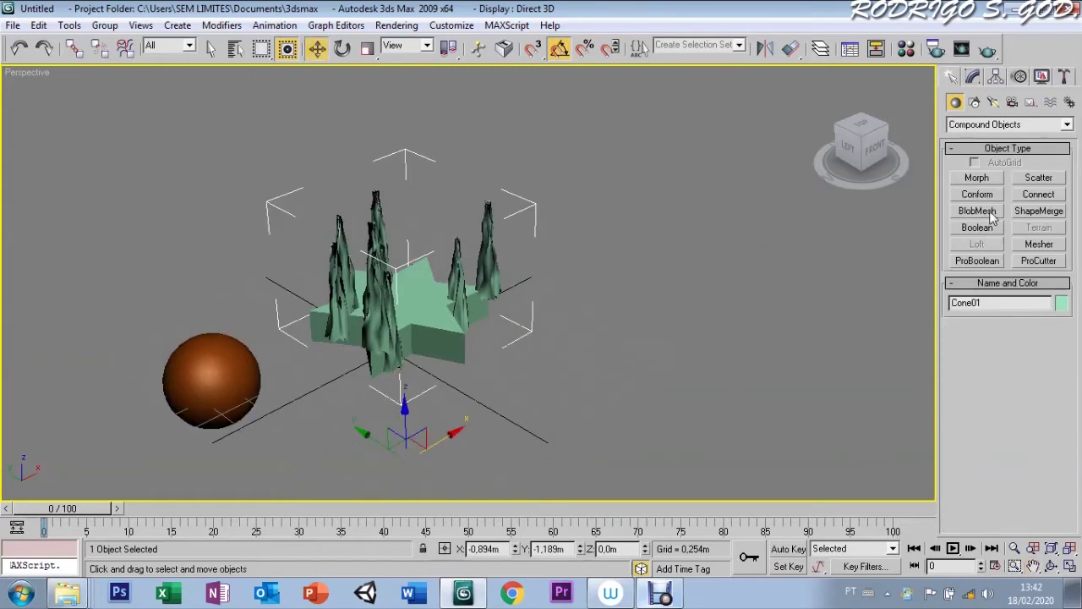
pyautogui.click(960, 125)
pyautogui.click(968, 137)
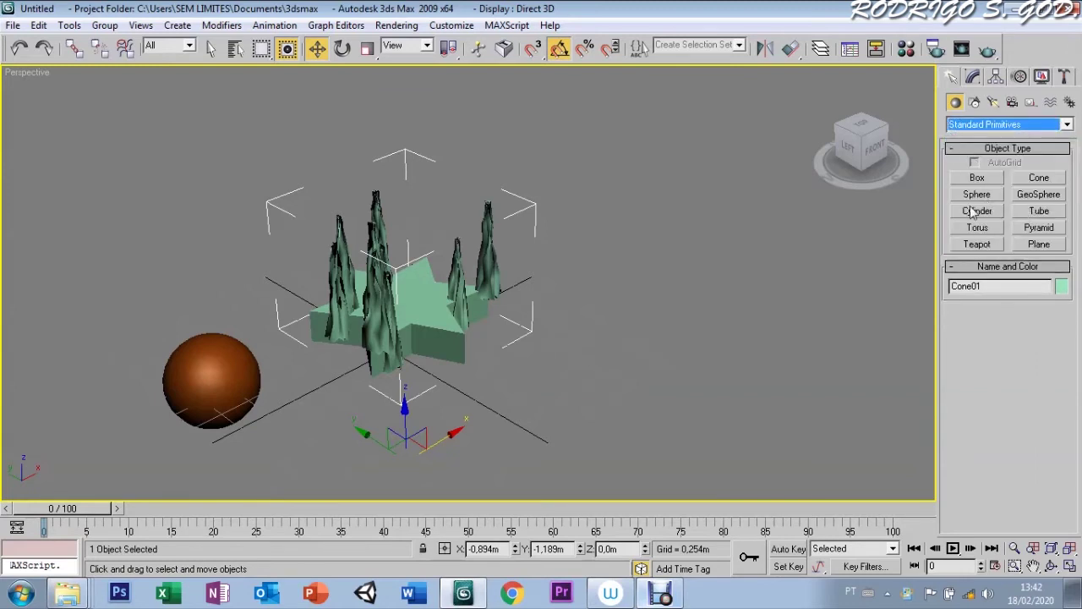
pyautogui.click(1033, 179)
pyautogui.moveTo(505, 425); pyautogui.dragTo(507, 425)
pyautogui.click(507, 330)
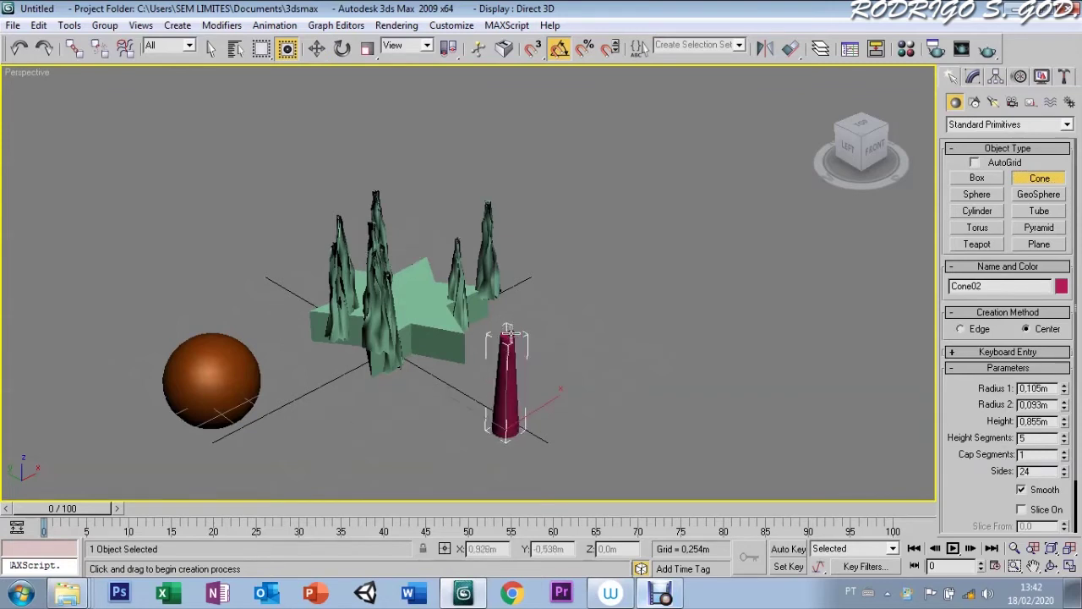
pyautogui.rightClick(558, 340)
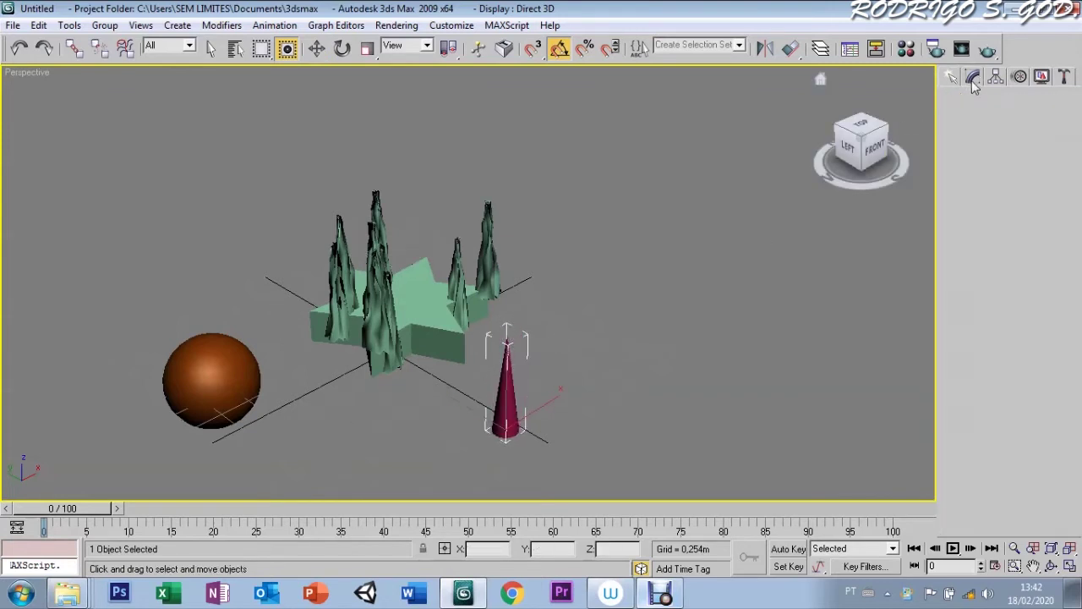
# Convert Cone02 into a Scatter compound object and show its settings
pyautogui.click(961, 125)
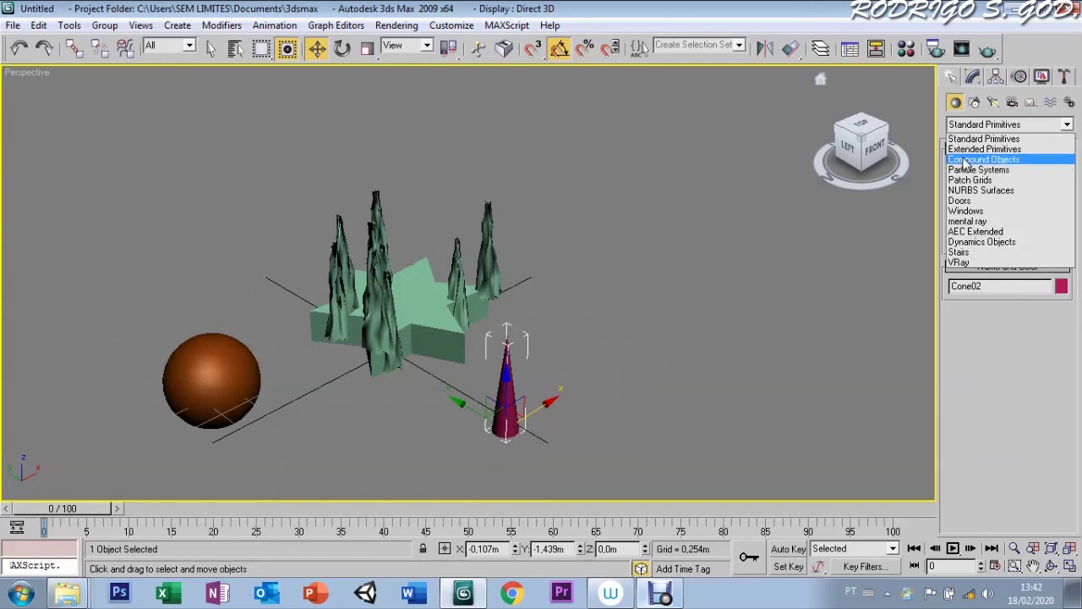
pyautogui.click(967, 162)
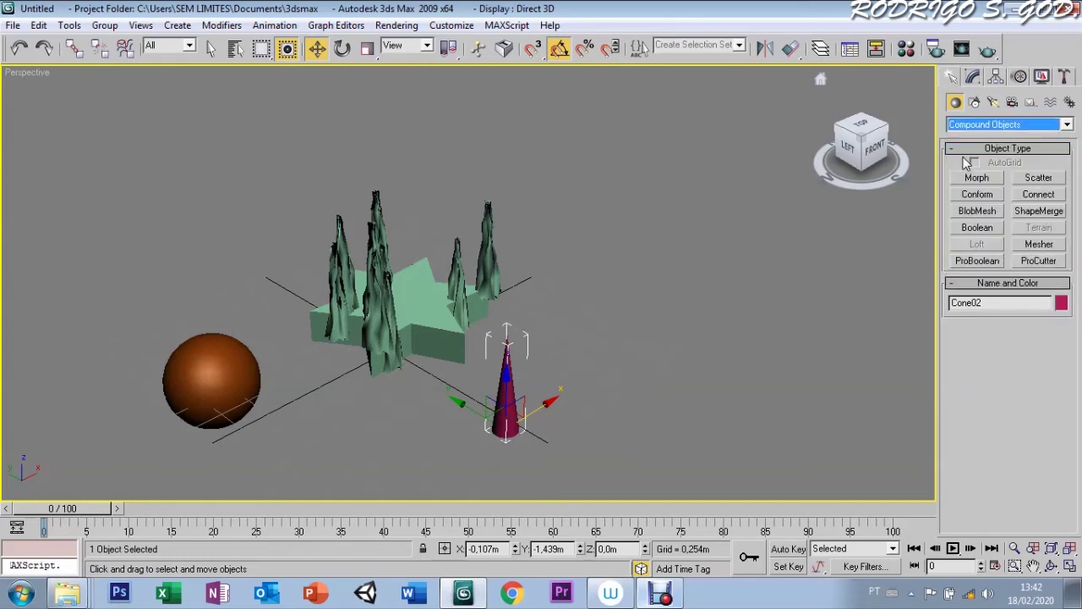
pyautogui.click(1035, 180)
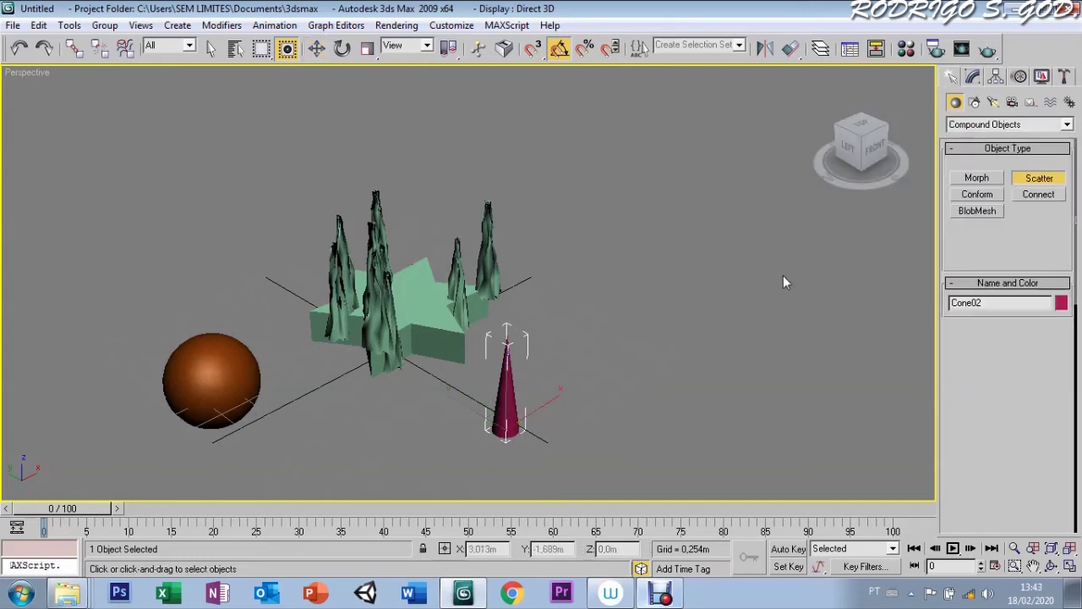
pyautogui.click(973, 78)
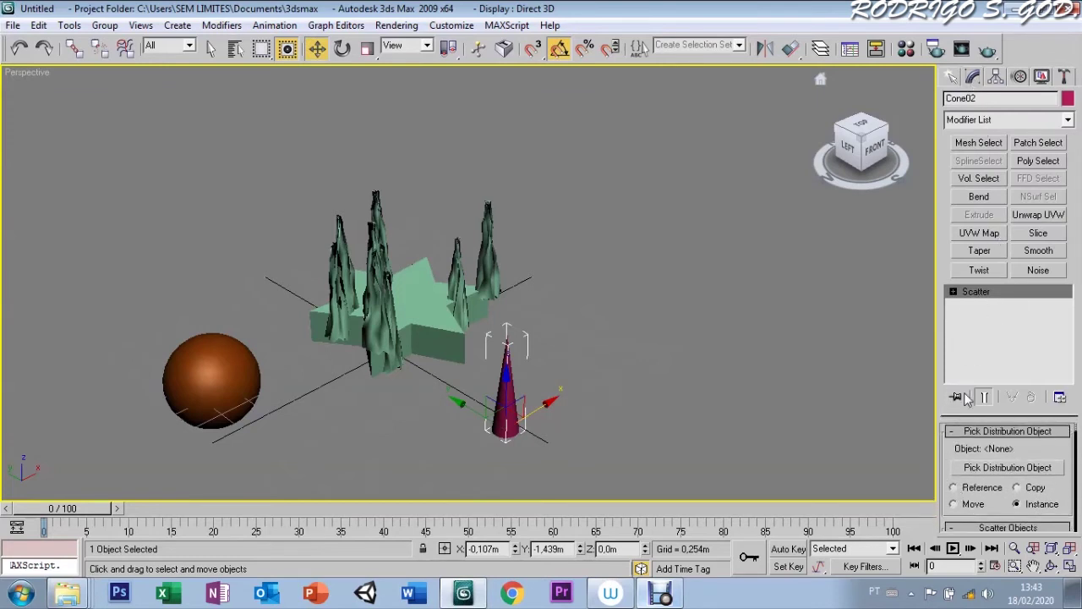
# Pick Sphere01 as Cone02's distribution object so one cone spike juts from it
pyautogui.click(994, 470)
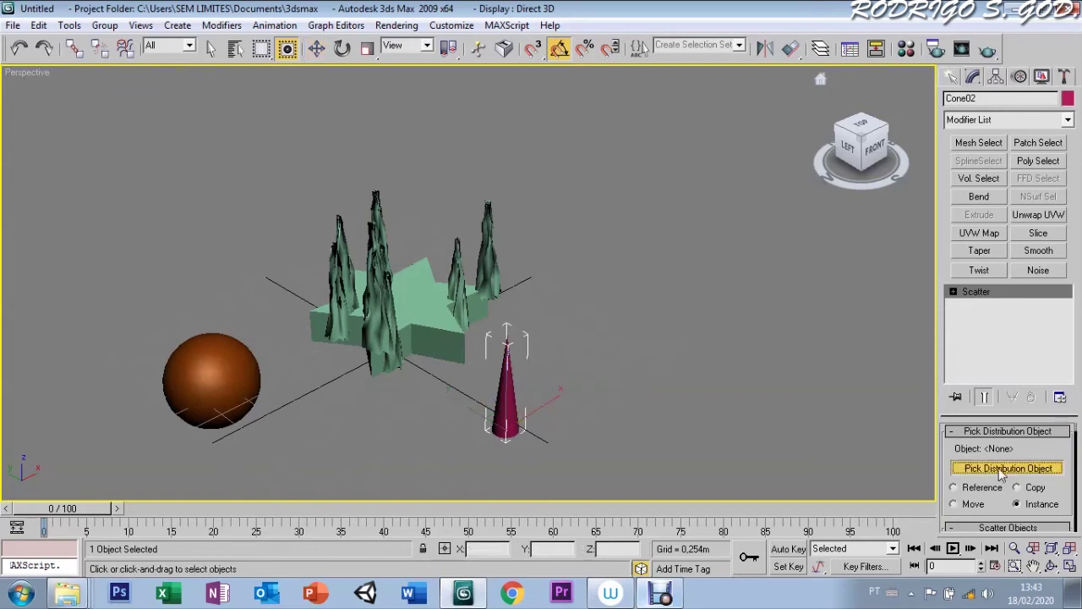
pyautogui.click(198, 386)
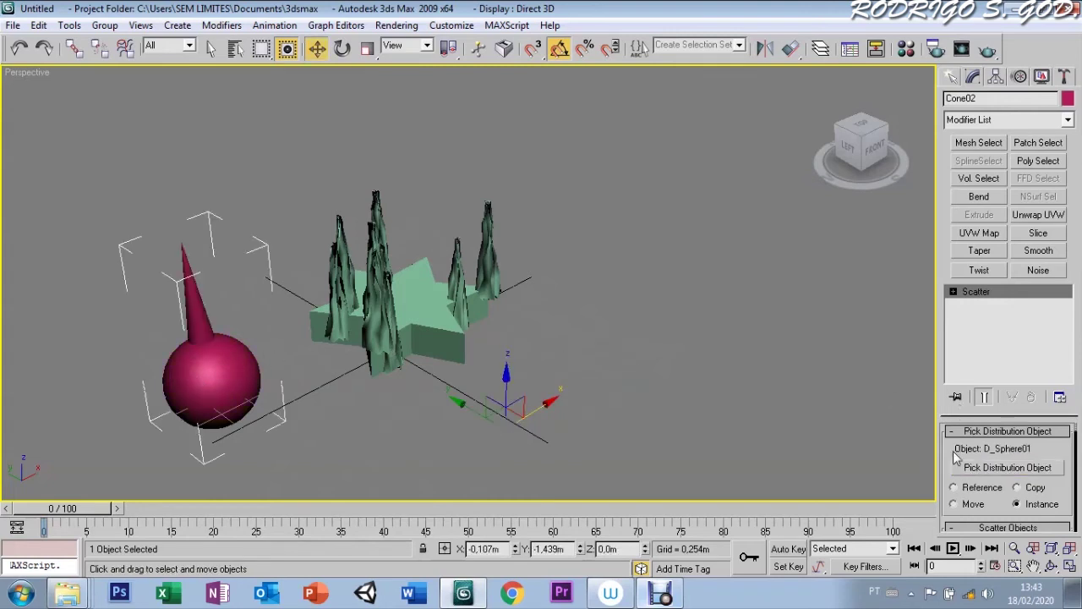
pyautogui.scroll(-1, 951, 453)
pyautogui.scroll(-1, 951, 444)
pyautogui.scroll(-1, 949, 435)
pyautogui.scroll(-1, 949, 427)
pyautogui.scroll(-2, 952, 482)
pyautogui.scroll(-1, 958, 479)
pyautogui.scroll(-1, 954, 481)
pyautogui.scroll(-2, 950, 457)
pyautogui.scroll(-1, 956, 422)
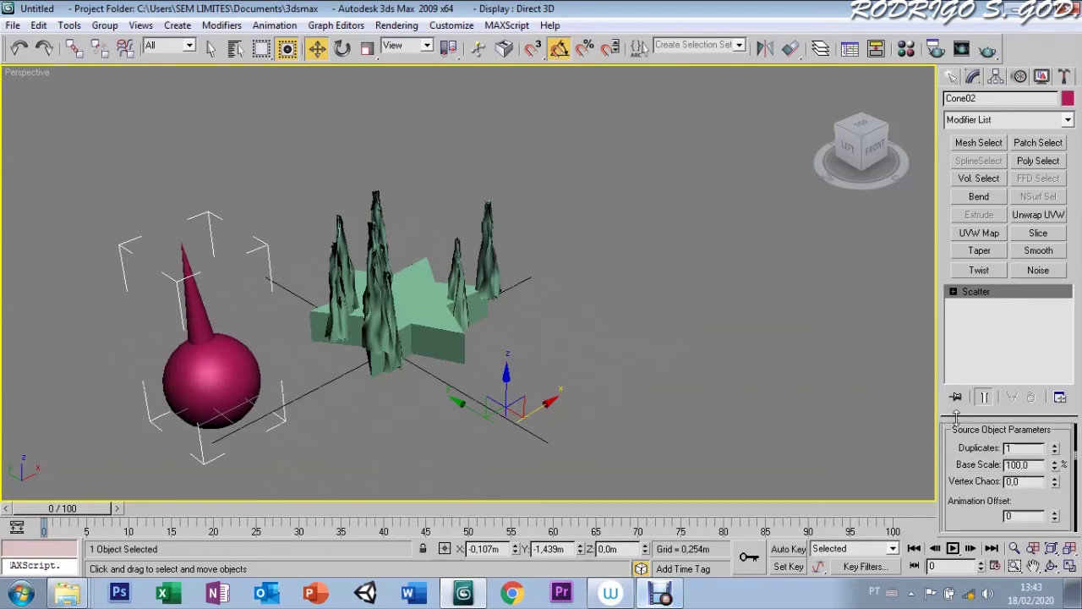
pyautogui.scroll(-2, 955, 478)
pyautogui.scroll(-1, 955, 477)
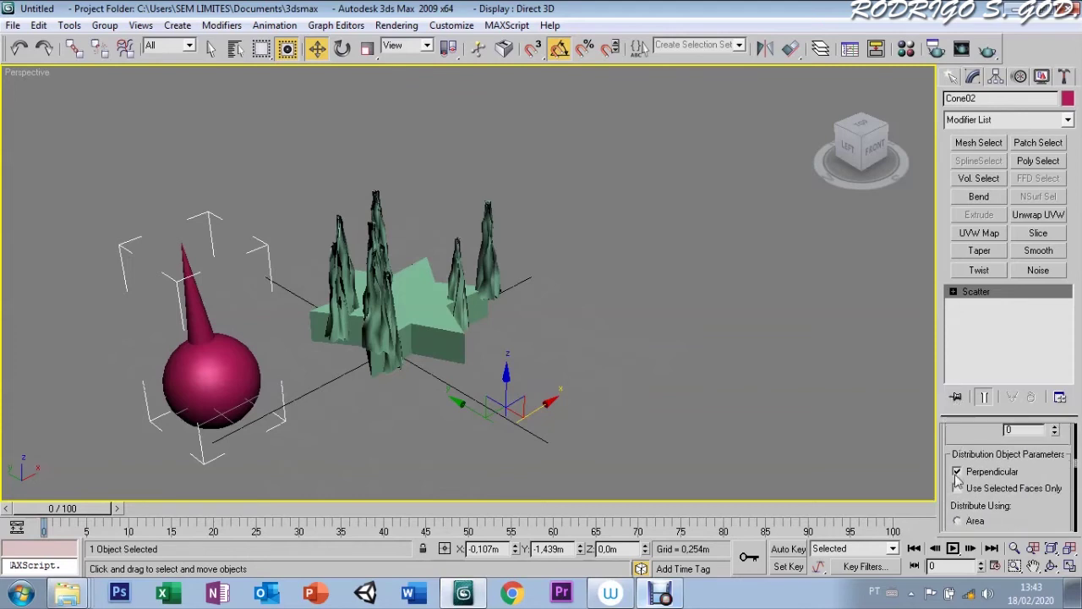
pyautogui.scroll(-2, 956, 478)
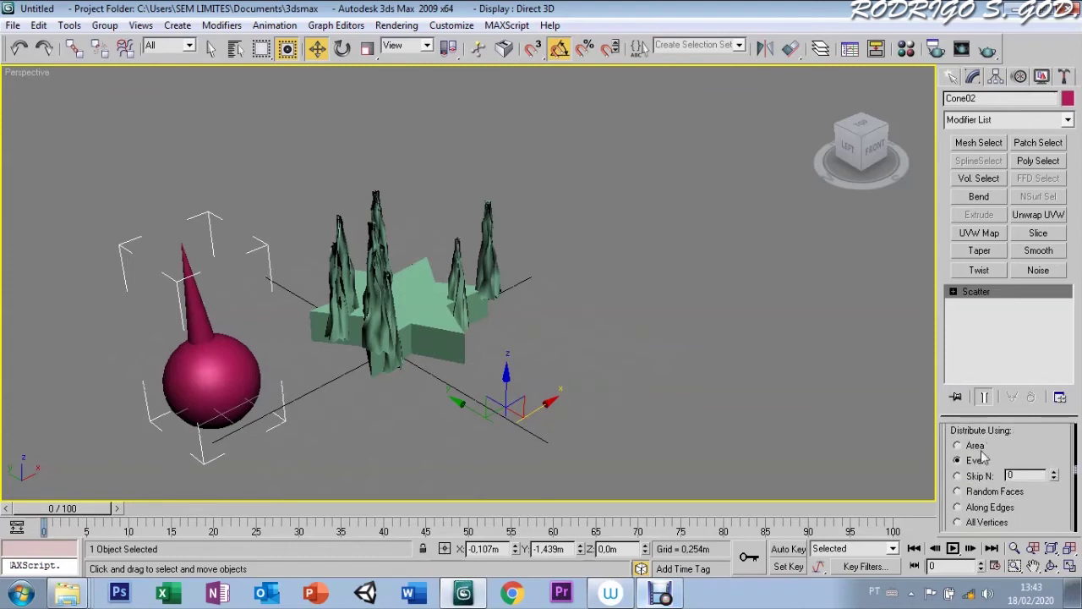
# Distribute by Area with 95 duplicates, Vertex Chaos 0.89 and Base Scale 90.5
pyautogui.click(958, 447)
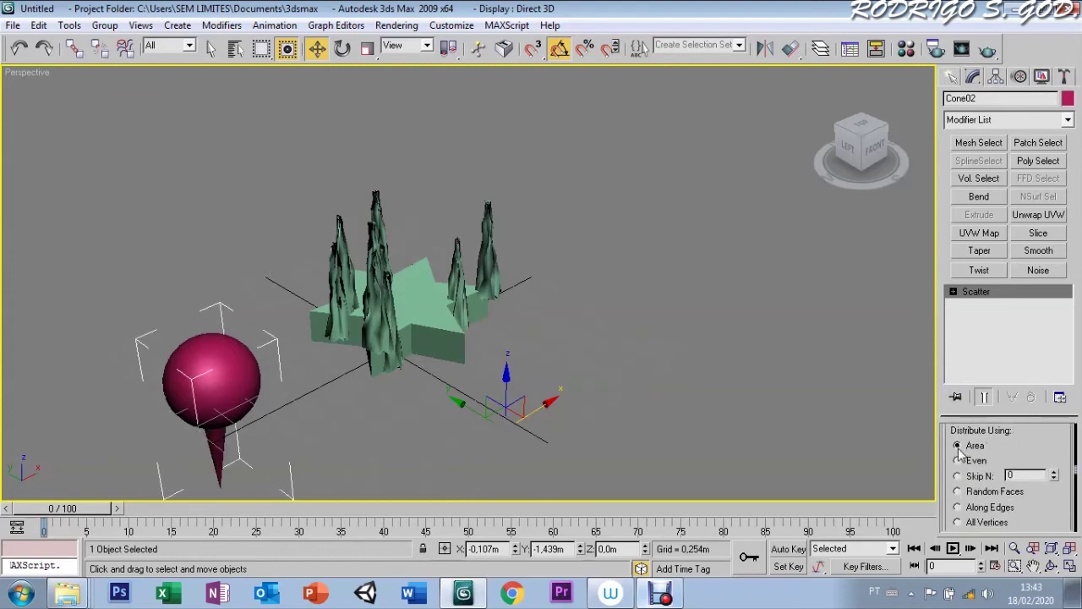
pyautogui.scroll(2, 1015, 448)
pyautogui.scroll(1, 1002, 450)
pyautogui.scroll(2, 989, 452)
pyautogui.scroll(2, 990, 453)
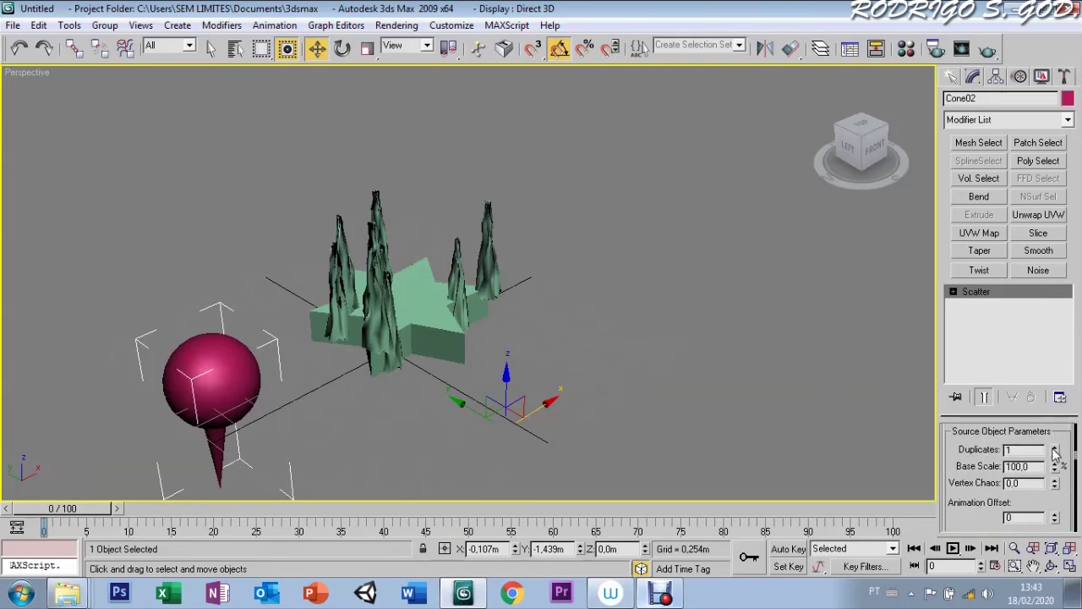
pyautogui.moveTo(1055, 454); pyautogui.dragTo(1059, 415)
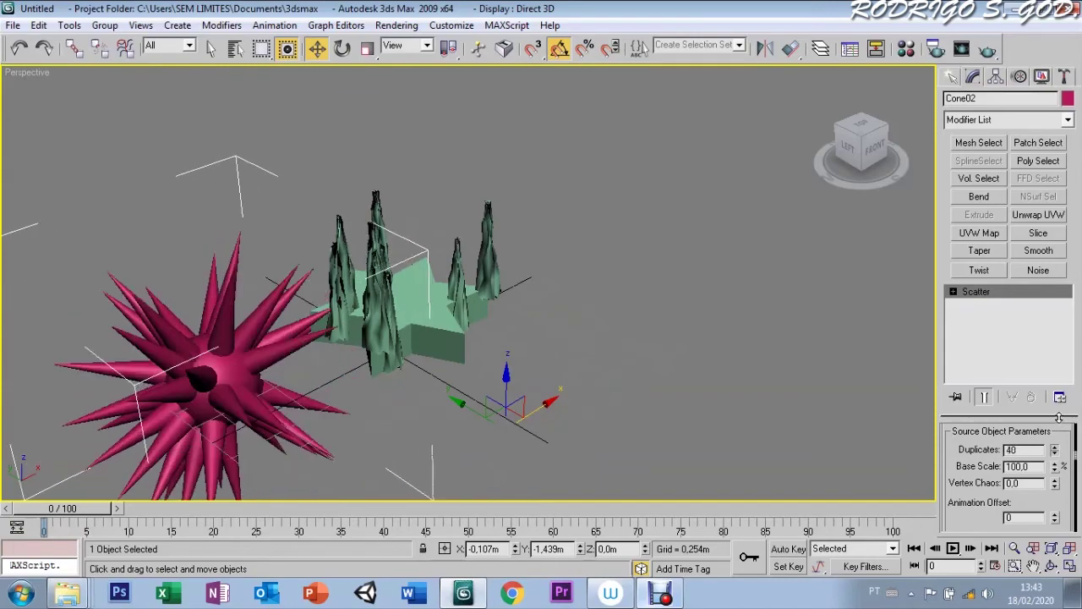
pyautogui.moveTo(1058, 406); pyautogui.dragTo(1058, 376)
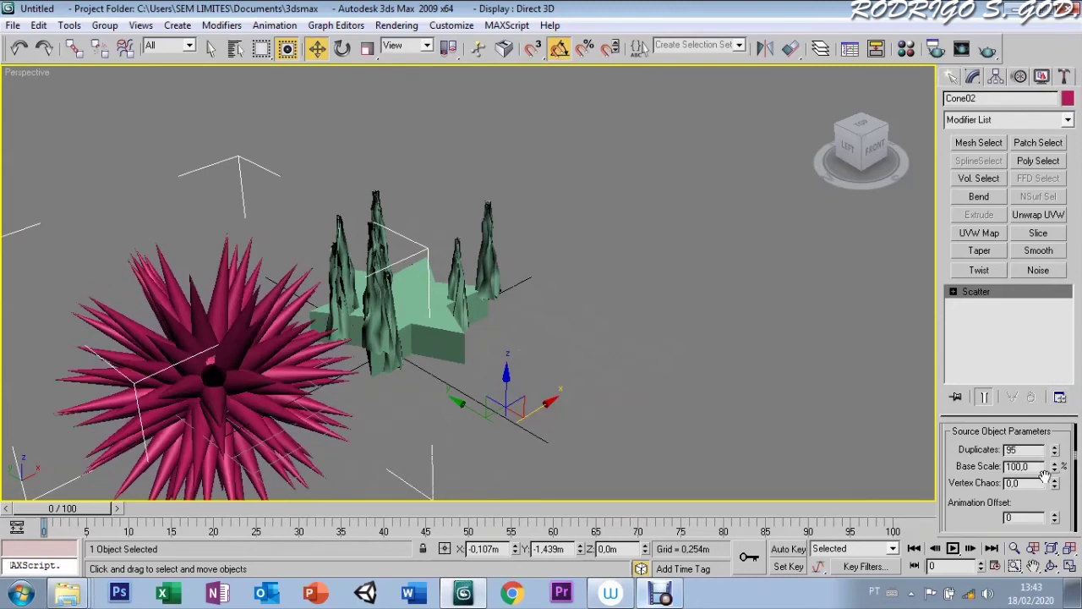
pyautogui.moveTo(1057, 483); pyautogui.dragTo(1059, 404)
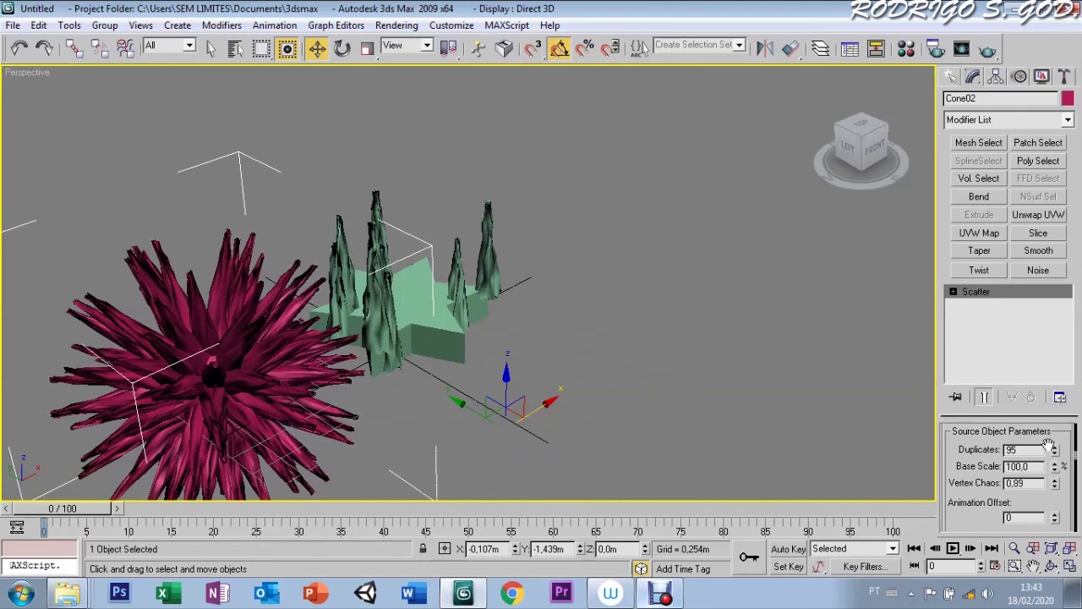
pyautogui.moveTo(1054, 466); pyautogui.dragTo(1054, 473)
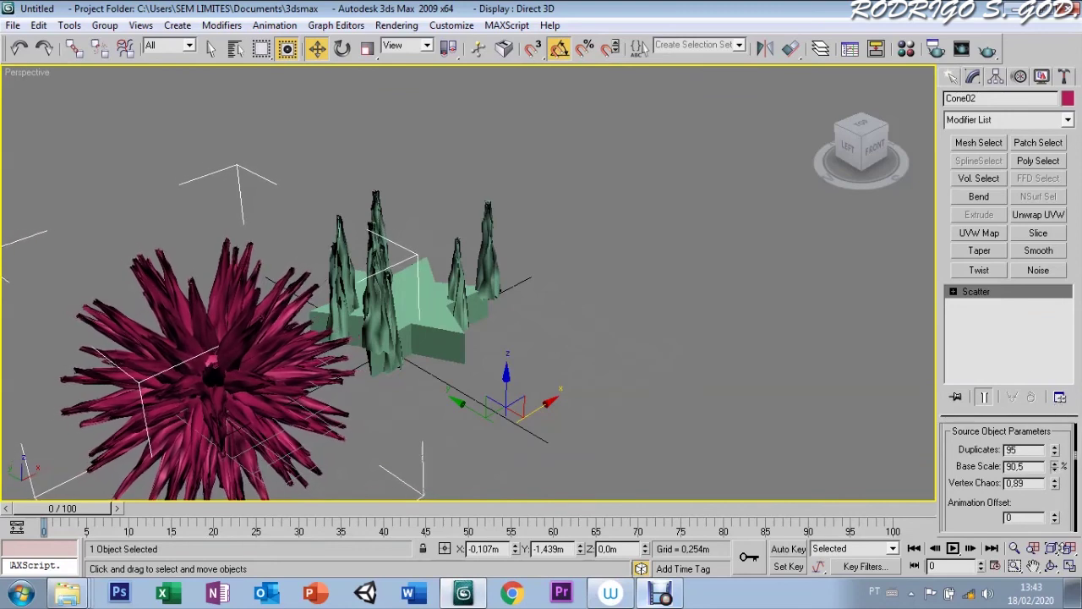
# Pan the Perspective view so the spiky pink sphere sits centred beside the star
pyautogui.click(1033, 566)
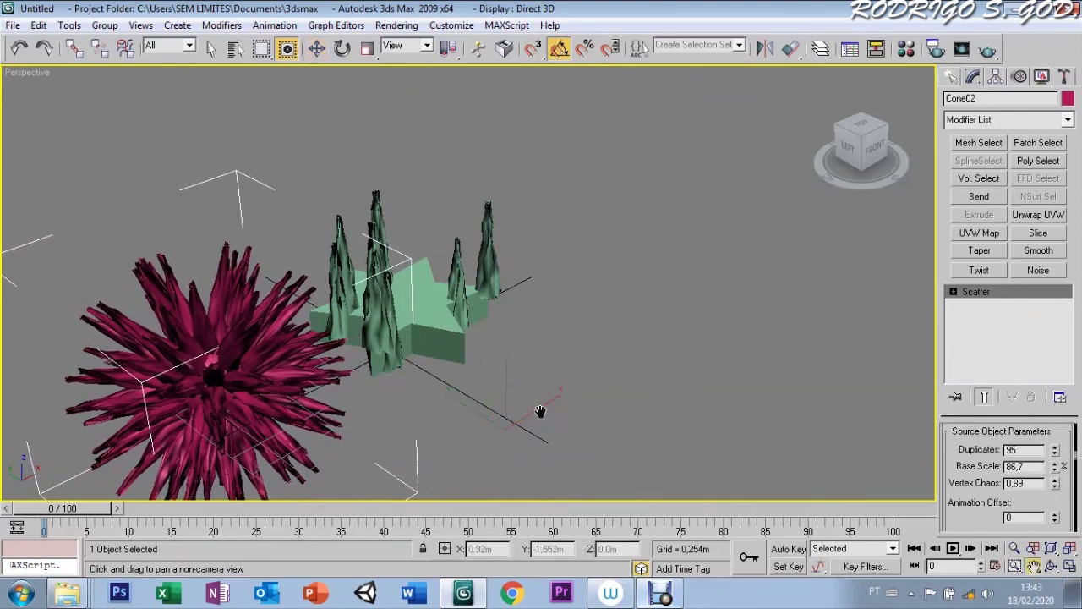
pyautogui.moveTo(669, 429); pyautogui.dragTo(653, 310)
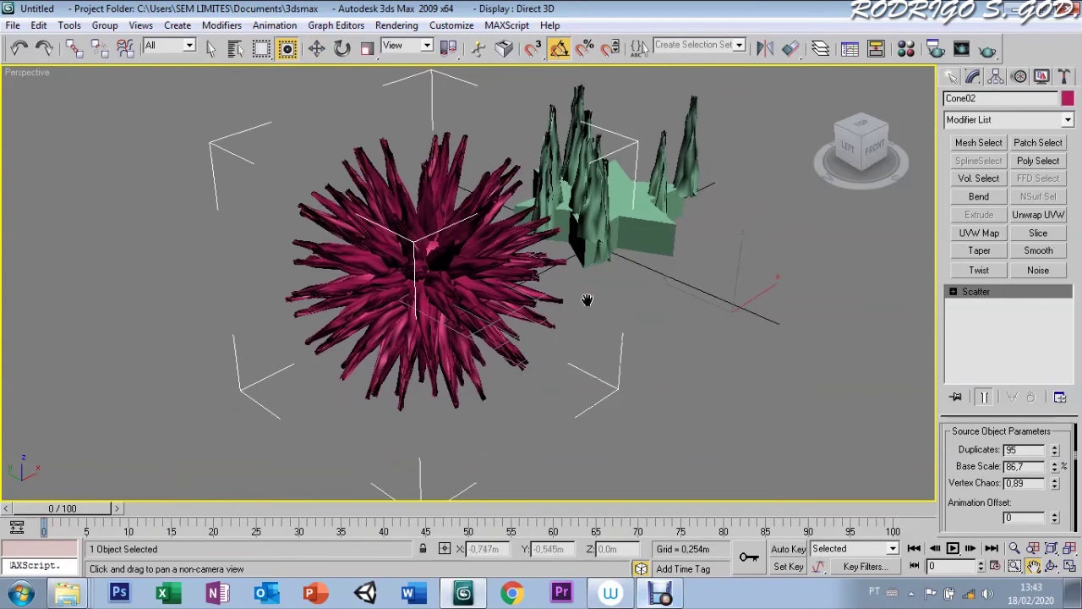
pyautogui.moveTo(641, 298); pyautogui.dragTo(614, 339)
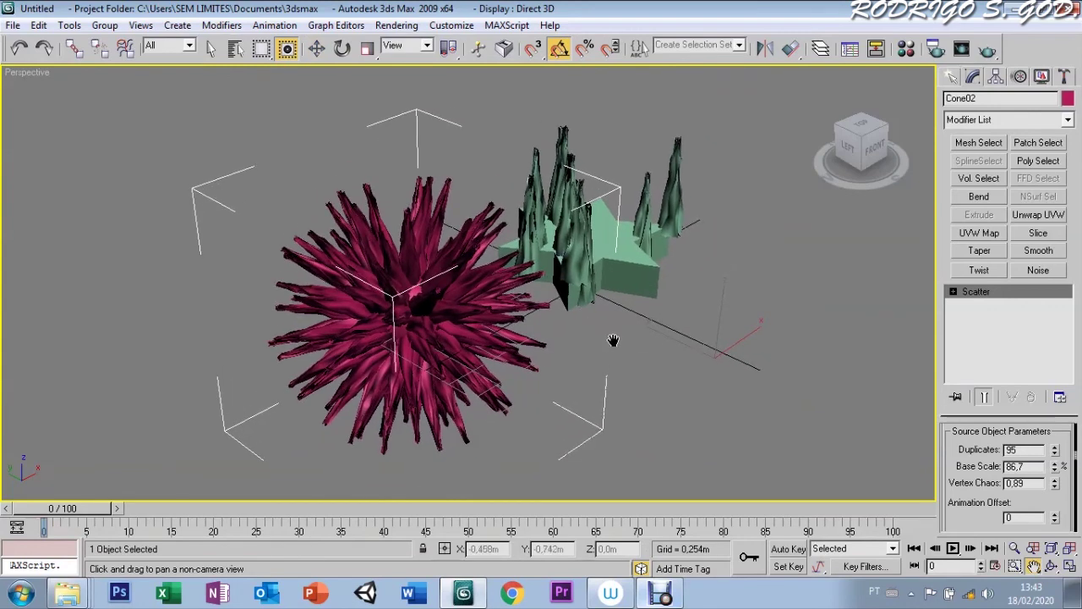